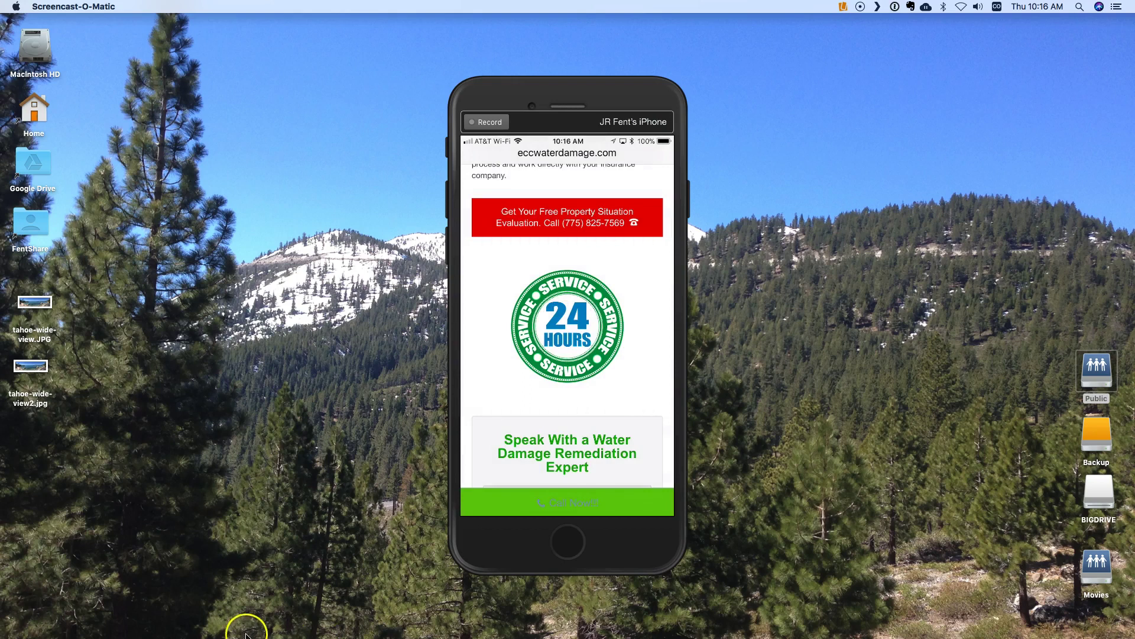
Switch to Chrome and open the Wyoming Registered Agent site's Plugins page
{"action": "mouse_move", "coordinate": [231, 628]}
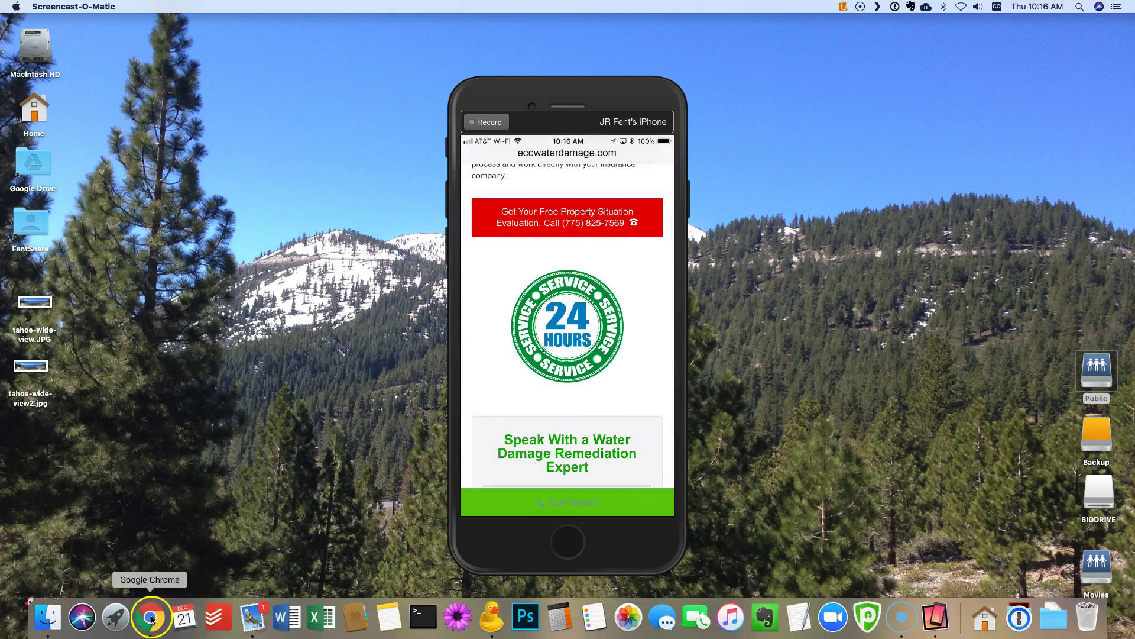
{"action": "left_click", "coordinate": [152, 619]}
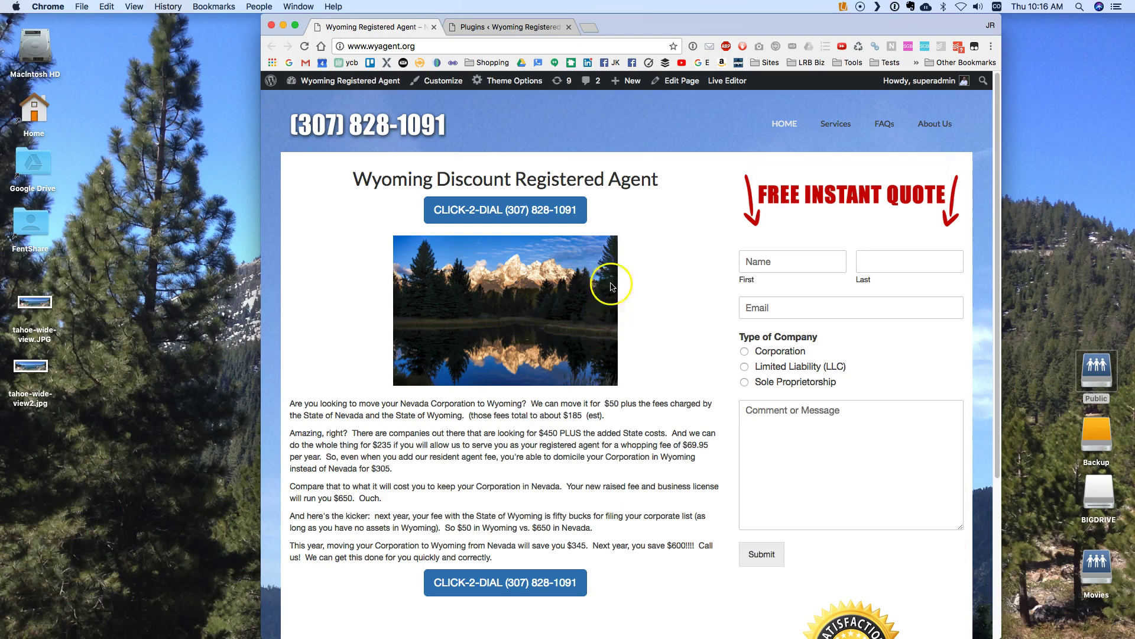
{"action": "left_click", "coordinate": [524, 31]}
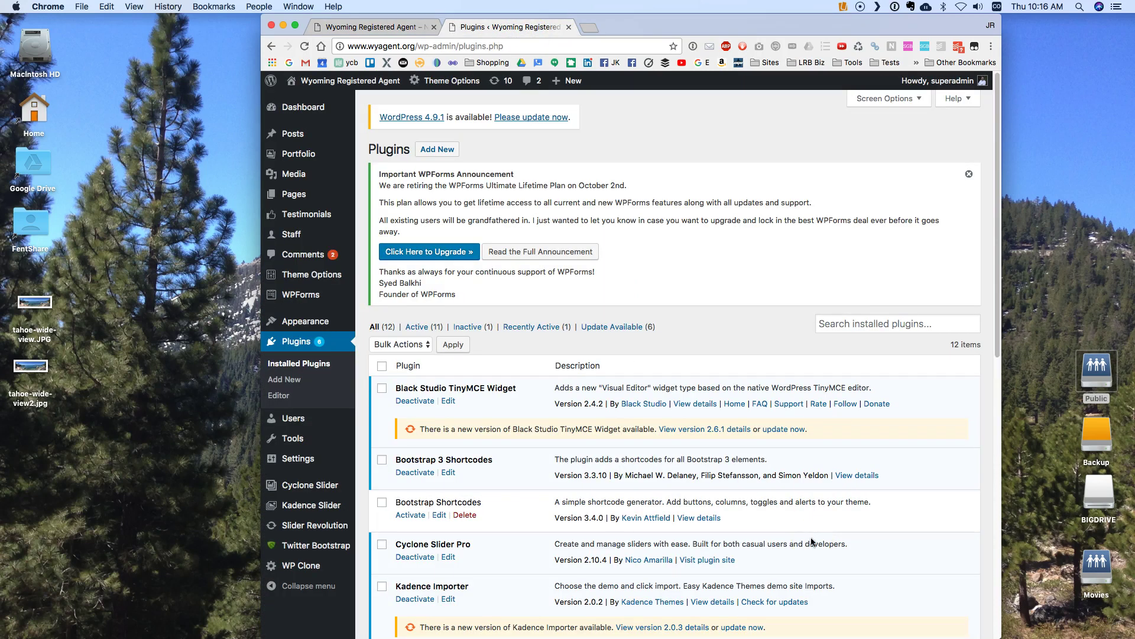
Scroll through the 12 installed plugins, 6 of which need updates
{"action": "scroll", "coordinate": [812, 541], "scroll_direction": "down", "scroll_amount": 3}
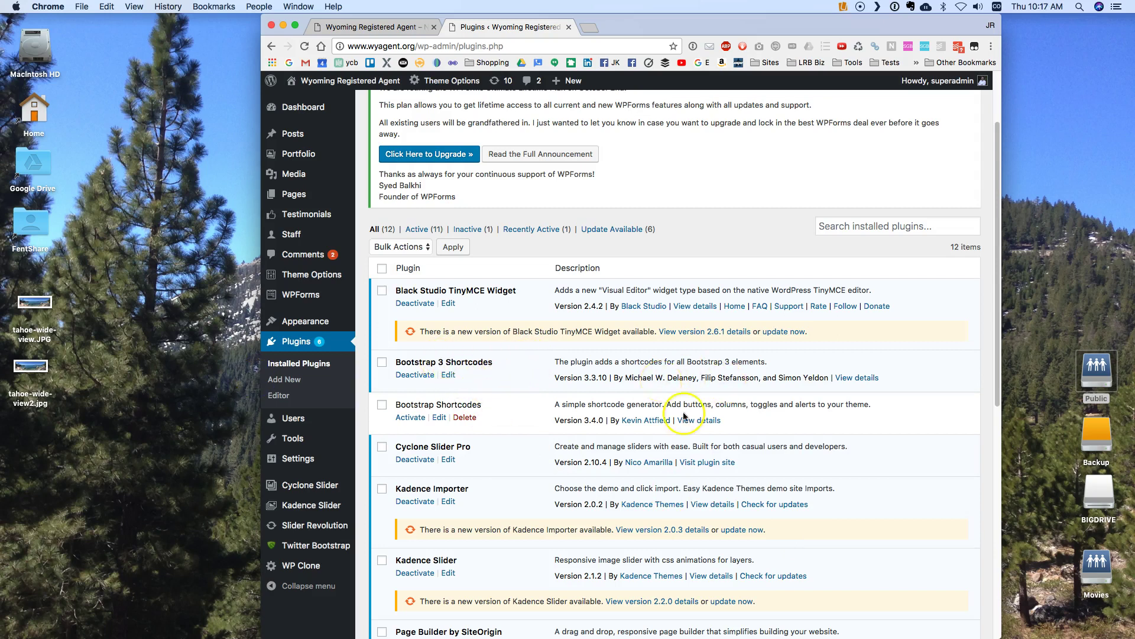
{"action": "scroll", "coordinate": [761, 558], "scroll_direction": "down", "scroll_amount": 4}
{"action": "scroll", "coordinate": [762, 558], "scroll_direction": "down", "scroll_amount": 3}
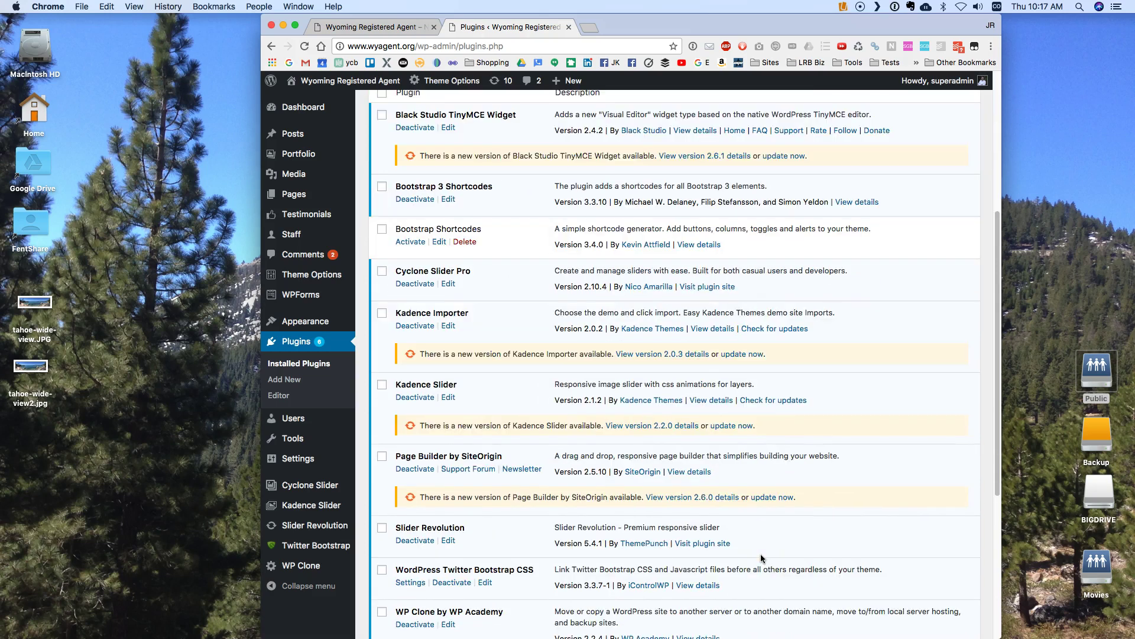
{"action": "scroll", "coordinate": [761, 557], "scroll_direction": "down", "scroll_amount": 3}
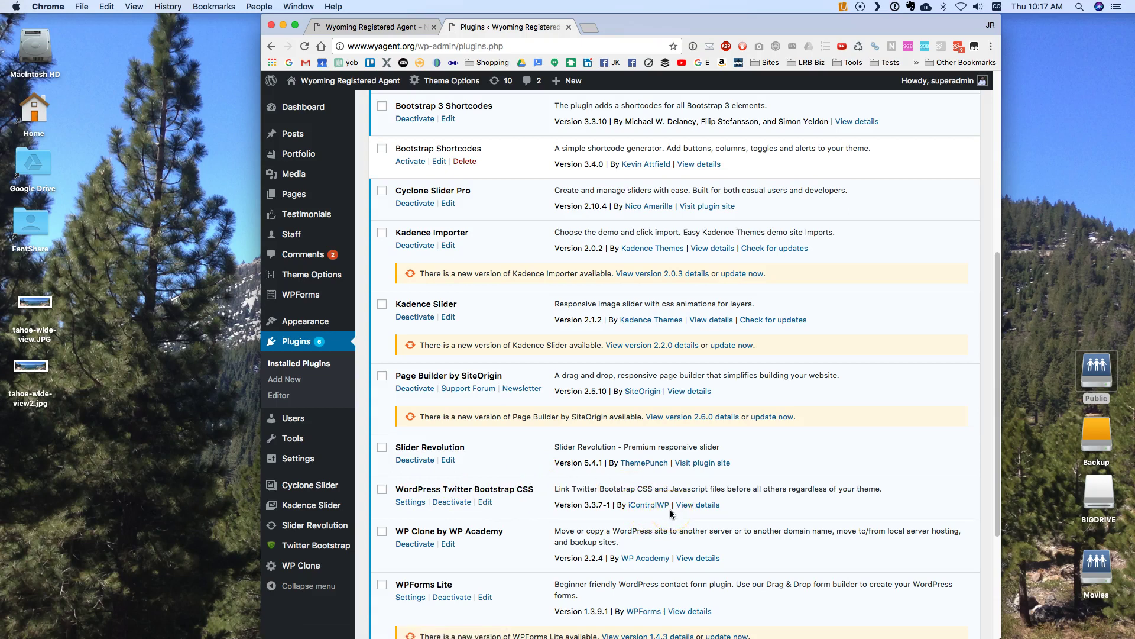
{"action": "scroll", "coordinate": [578, 563], "scroll_direction": "down", "scroll_amount": 2}
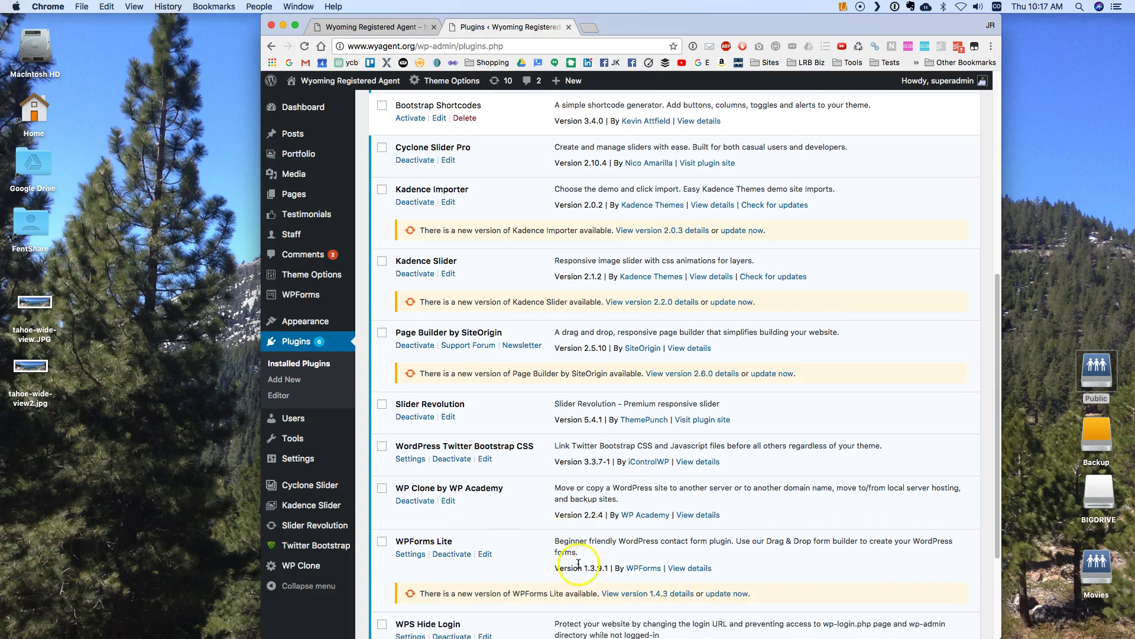
{"action": "scroll", "coordinate": [579, 564], "scroll_direction": "down", "scroll_amount": 3}
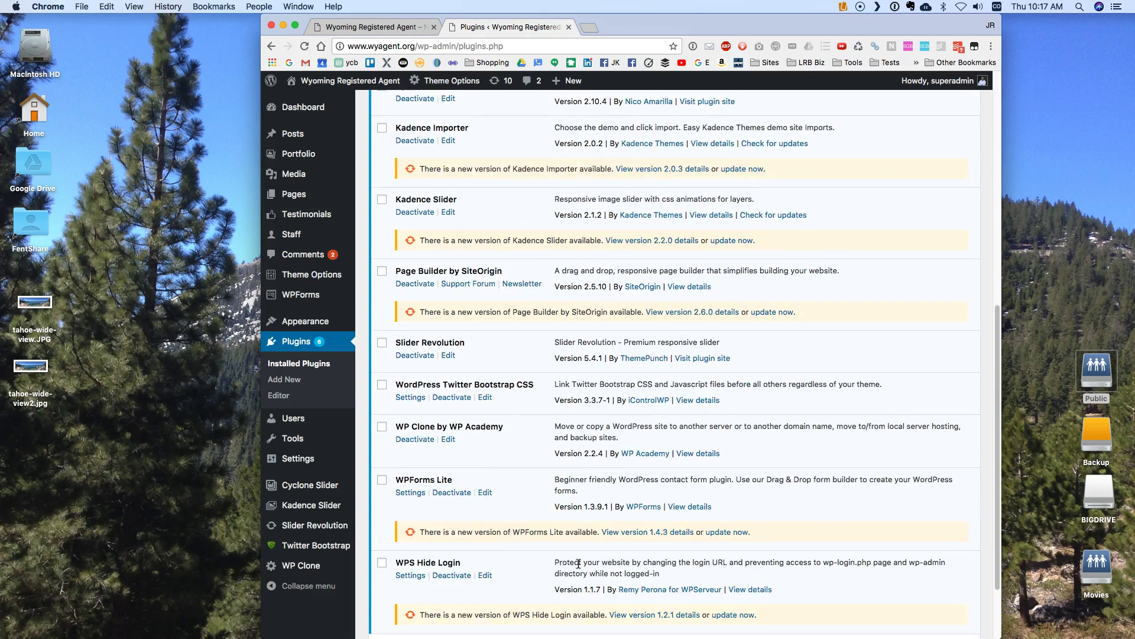
{"action": "scroll", "coordinate": [579, 564], "scroll_direction": "down", "scroll_amount": 1}
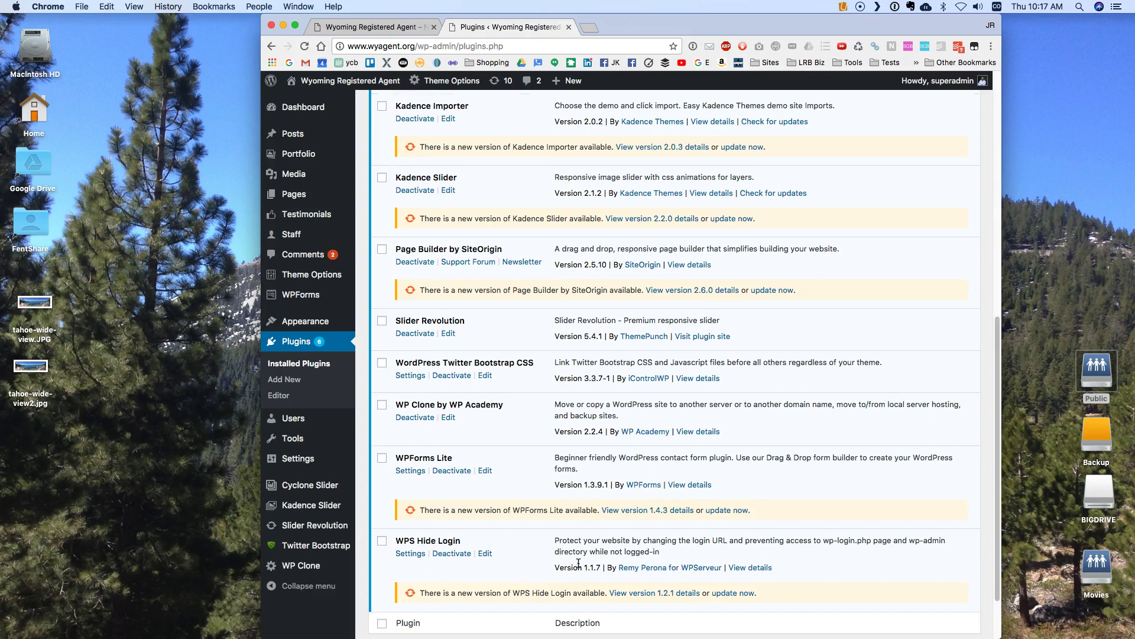
{"action": "left_click", "coordinate": [428, 33]}
{"action": "scroll", "coordinate": [495, 329], "scroll_direction": "up", "scroll_amount": 7}
{"action": "scroll", "coordinate": [495, 329], "scroll_direction": "up", "scroll_amount": 11}
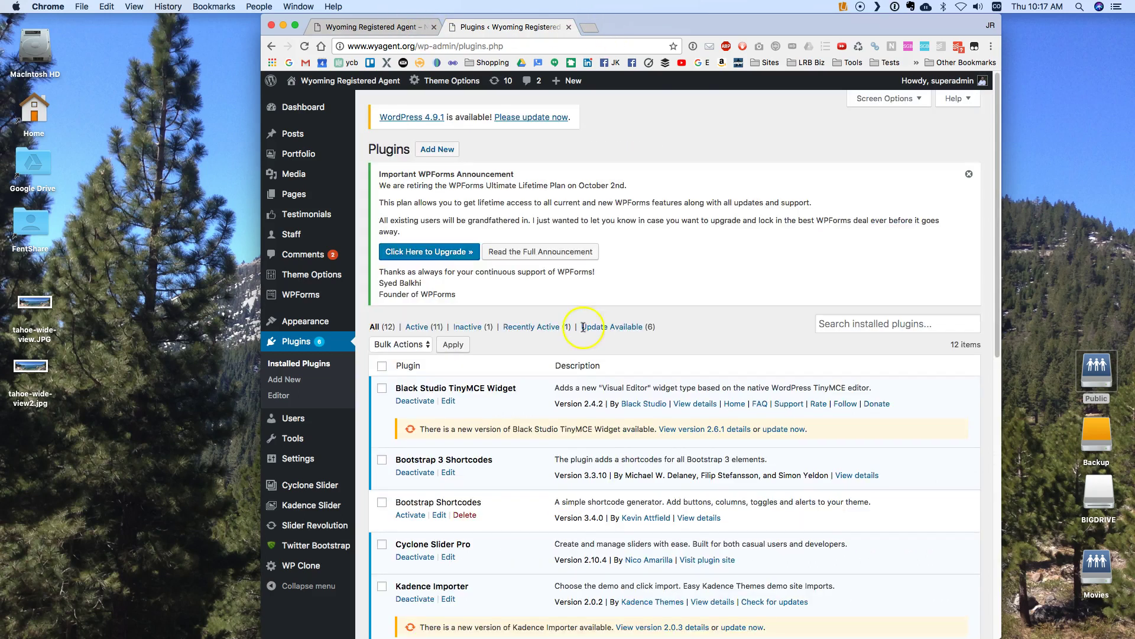
On Add Plugins, search the plugin directory for 'WP Mobile Detect'
{"action": "left_click", "coordinate": [443, 152]}
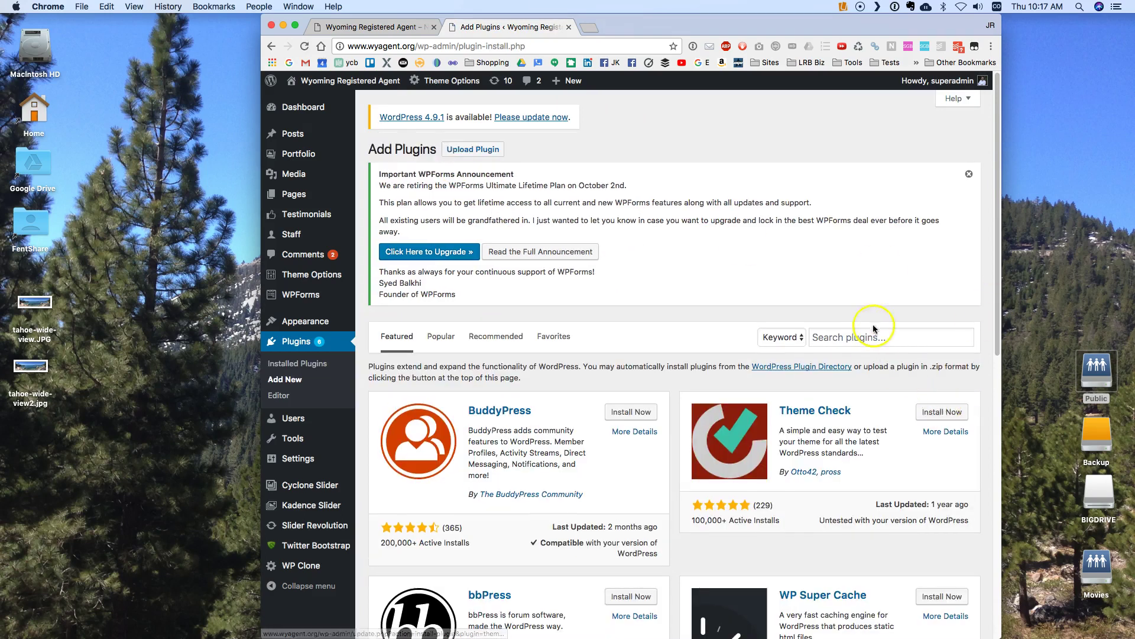
{"action": "left_click", "coordinate": [874, 337]}
{"action": "type", "text": "WP Mobile Detect"}
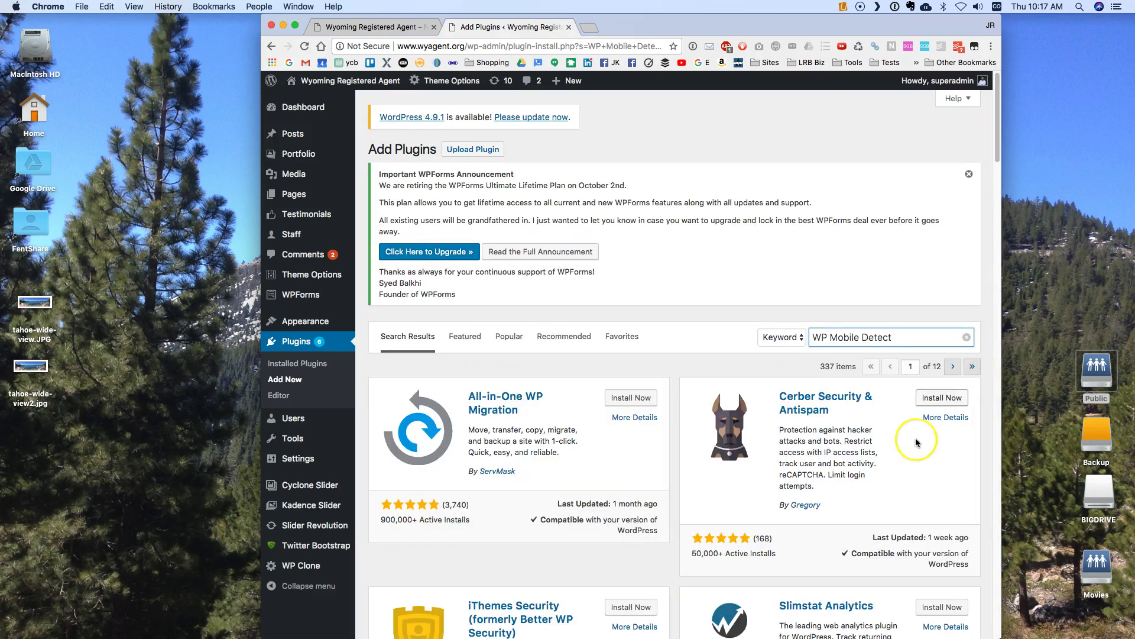
Install the WP Mobile Detect plugin from its result card and activate it
{"action": "scroll", "coordinate": [916, 443], "scroll_direction": "down", "scroll_amount": 1}
{"action": "scroll", "coordinate": [916, 442], "scroll_direction": "down", "scroll_amount": 5}
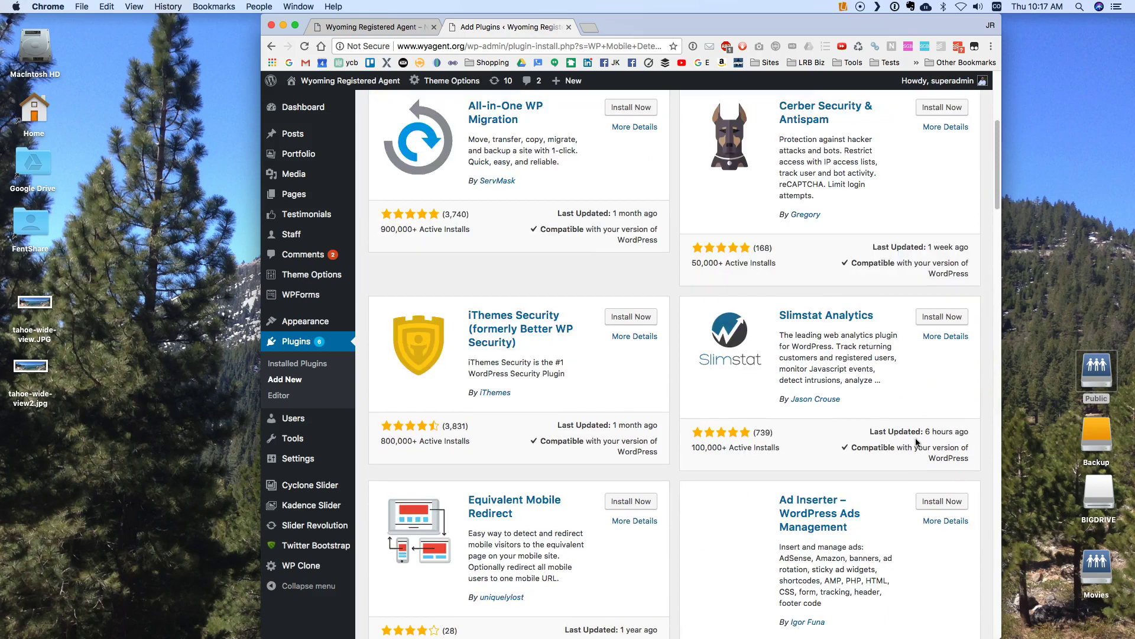
{"action": "scroll", "coordinate": [917, 442], "scroll_direction": "down", "scroll_amount": 2}
{"action": "scroll", "coordinate": [917, 441], "scroll_direction": "down", "scroll_amount": 4}
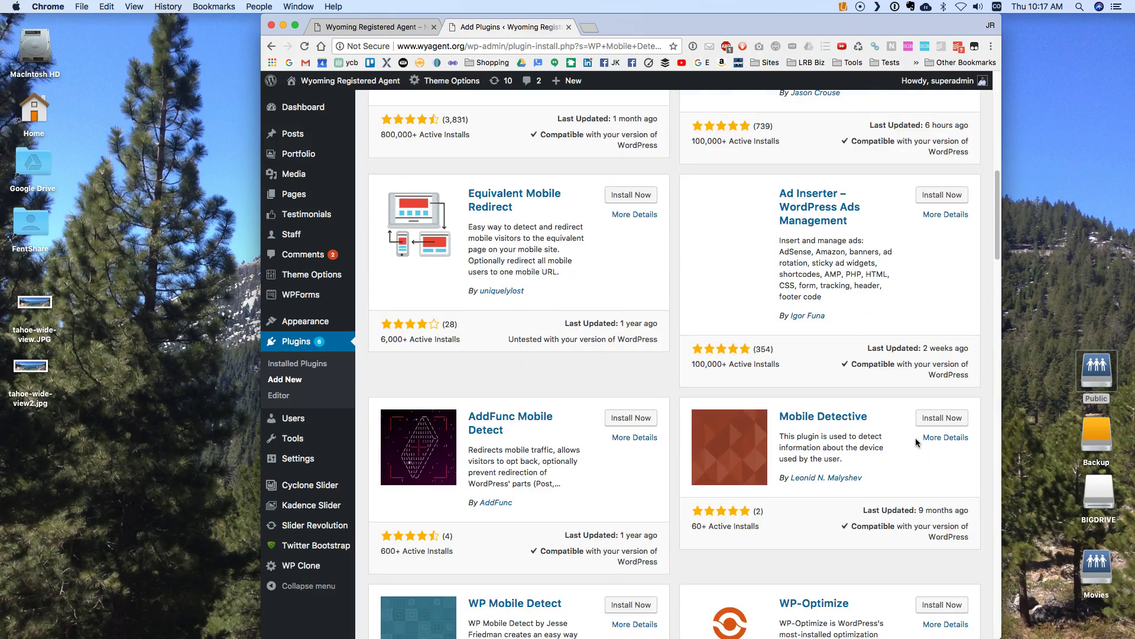
{"action": "scroll", "coordinate": [915, 442], "scroll_direction": "down", "scroll_amount": 1}
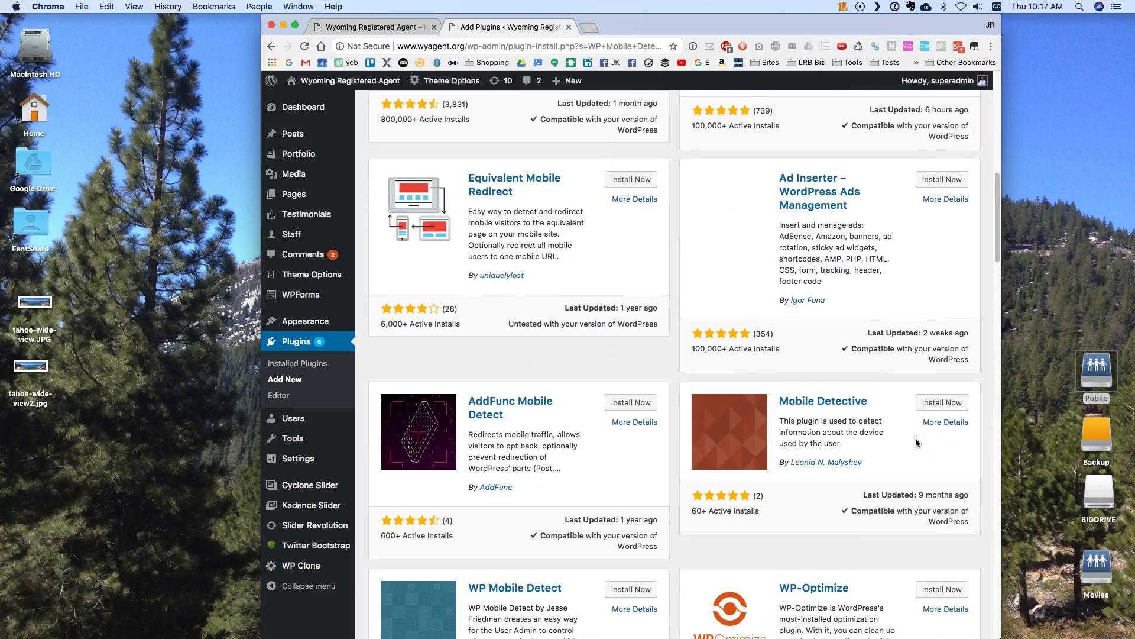
{"action": "scroll", "coordinate": [916, 440], "scroll_direction": "down", "scroll_amount": 2}
{"action": "scroll", "coordinate": [621, 546], "scroll_direction": "down", "scroll_amount": 2}
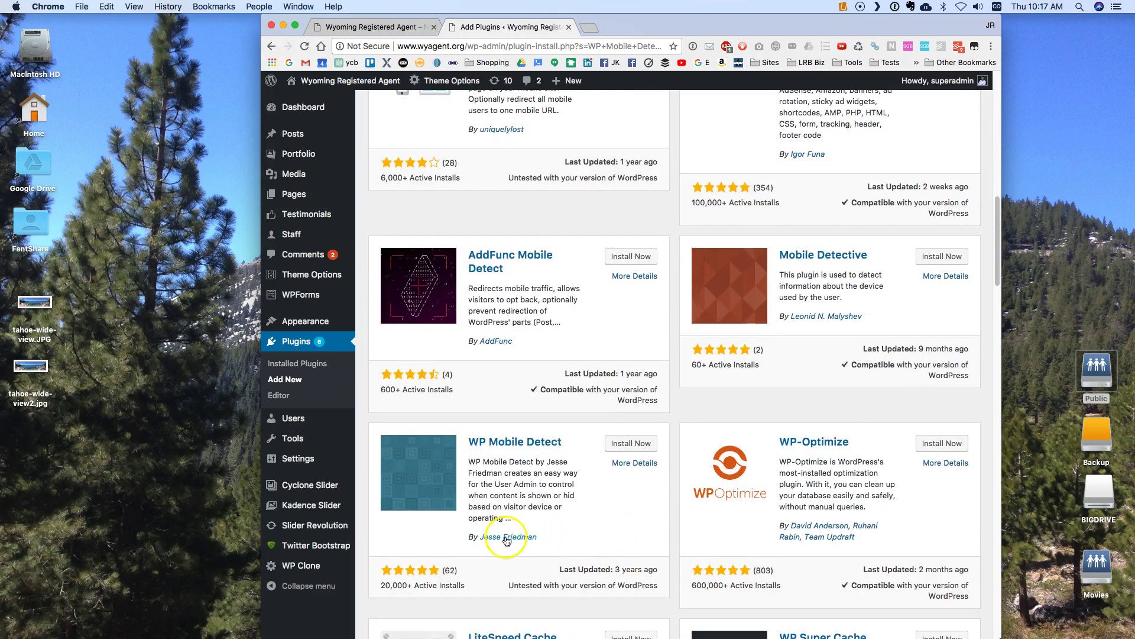
{"action": "left_click", "coordinate": [631, 444]}
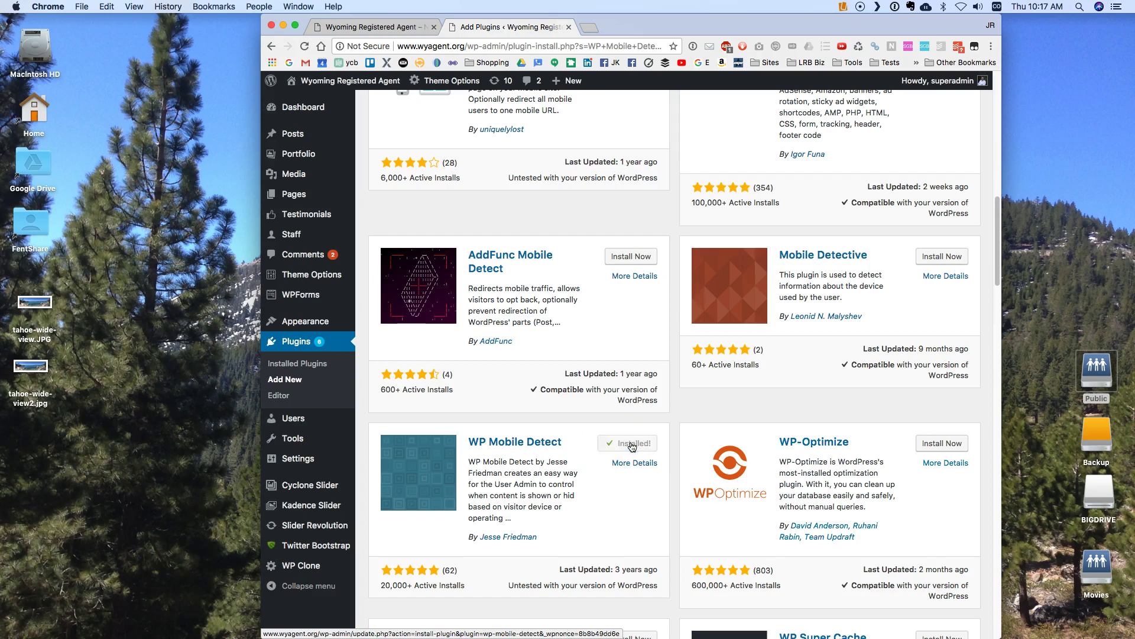
{"action": "left_click", "coordinate": [632, 448]}
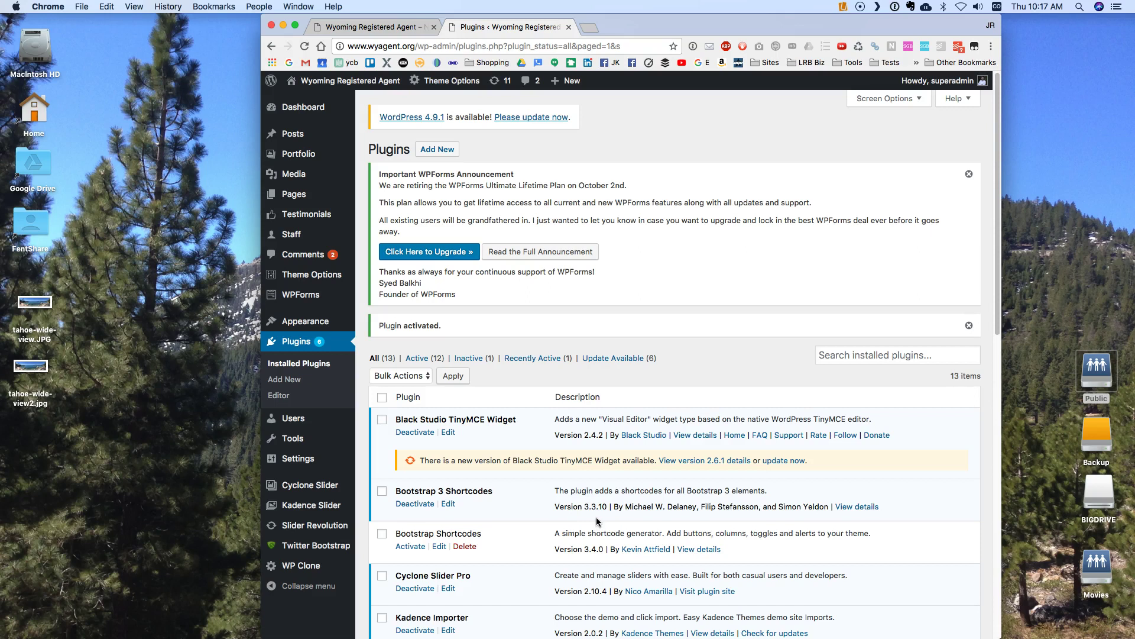
Go from the Twitter Bootstrap dashboard to its Bootstrap CSS settings
{"action": "mouse_move", "coordinate": [306, 547]}
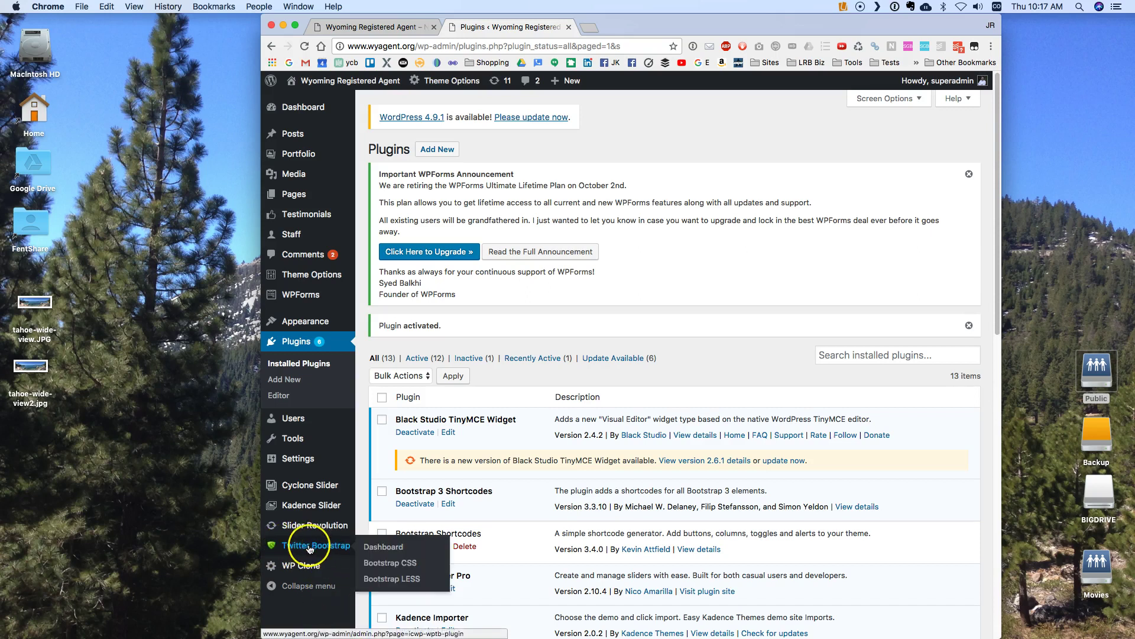
{"action": "left_click", "coordinate": [309, 546]}
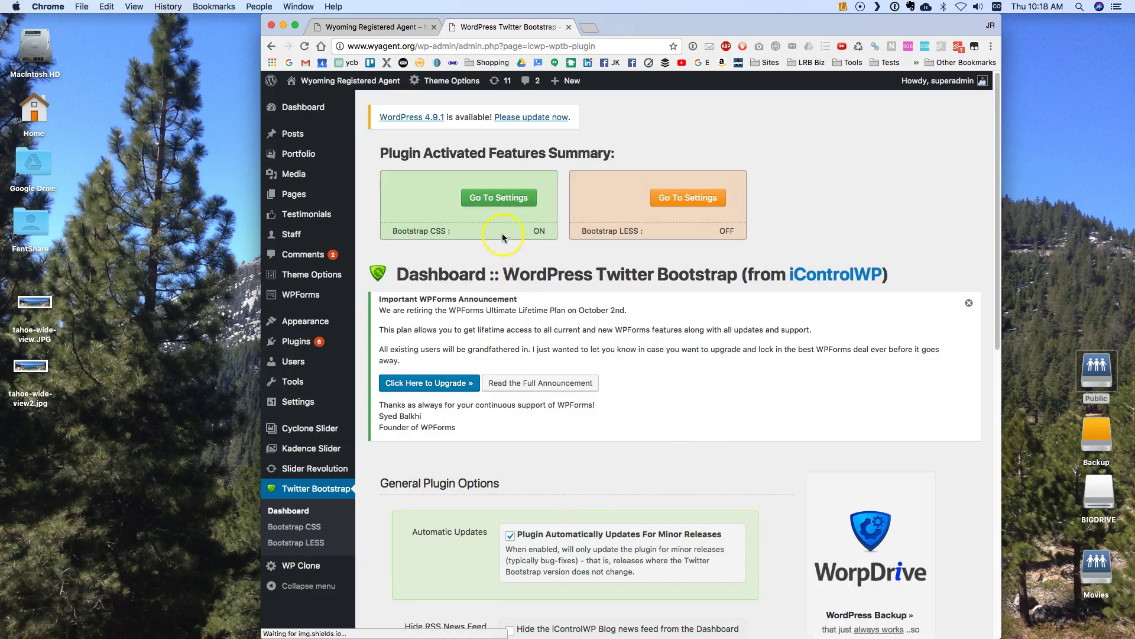
{"action": "left_click", "coordinate": [506, 199]}
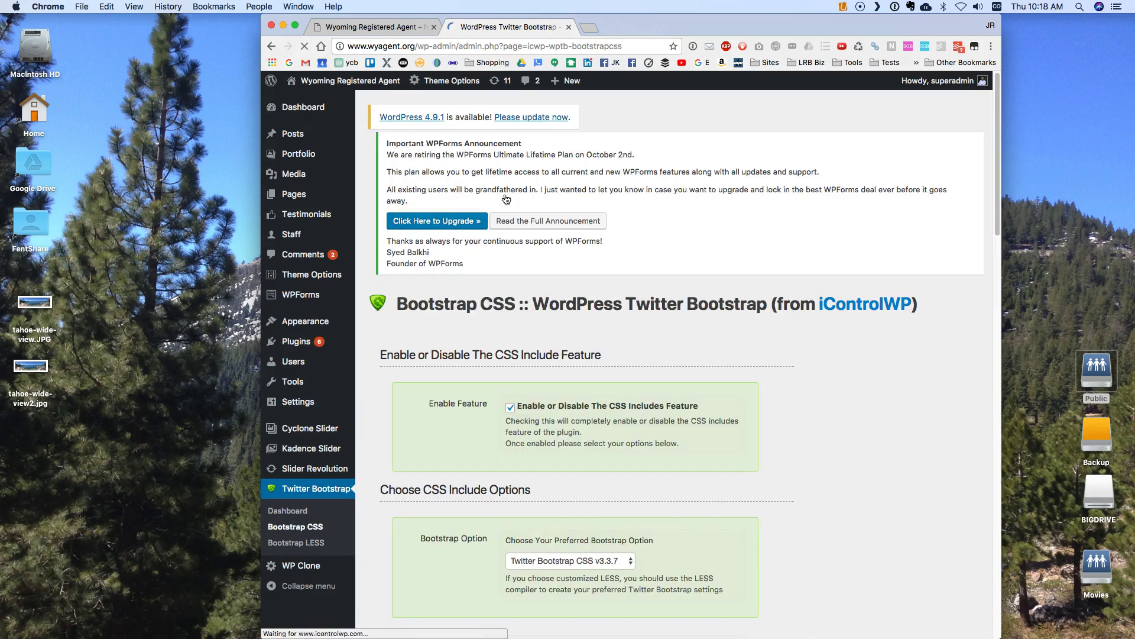
{"action": "left_click", "coordinate": [661, 517]}
{"action": "scroll", "coordinate": [661, 517], "scroll_direction": "down", "scroll_amount": 3}
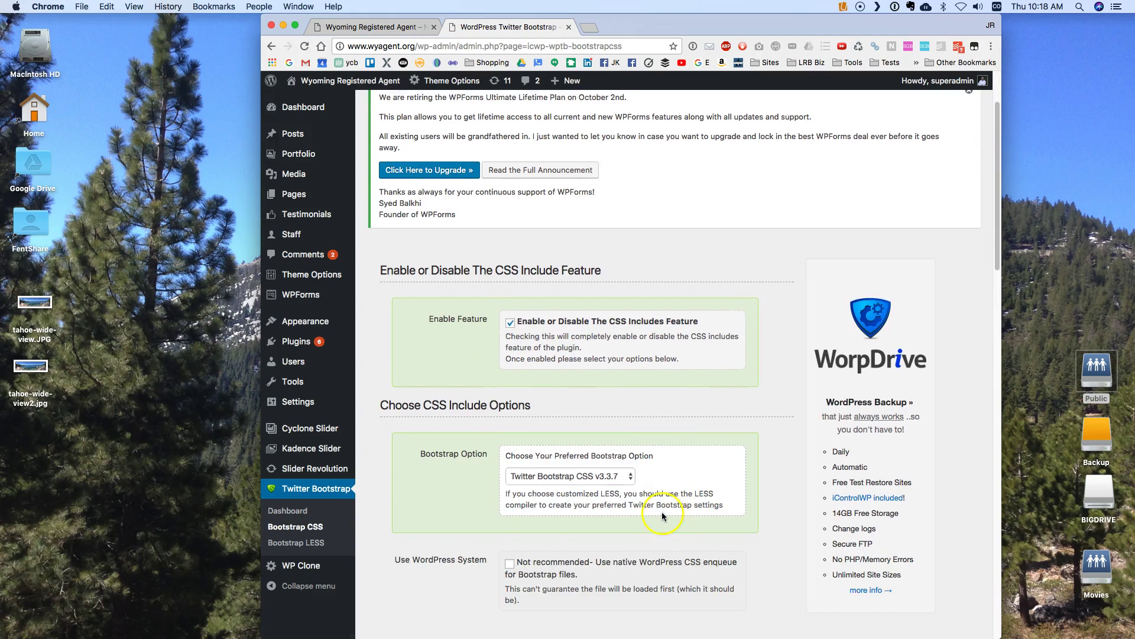
Keep Twitter Bootstrap CSS v3.3.7 as the included version and save all settings
{"action": "left_click", "coordinate": [615, 474]}
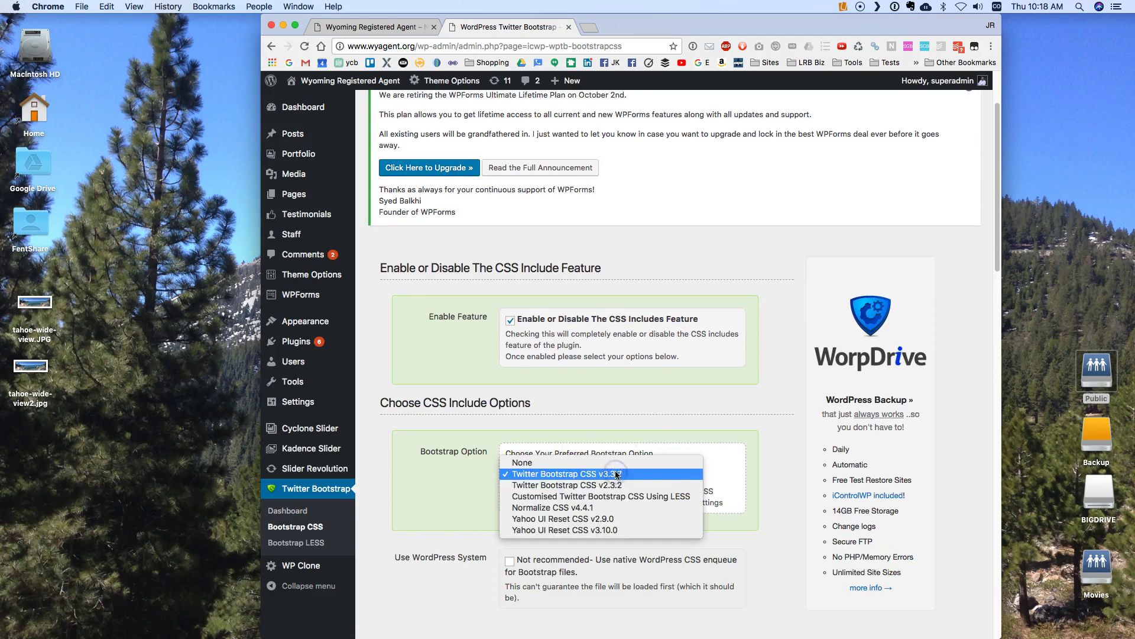
{"action": "left_click", "coordinate": [578, 482]}
{"action": "left_click", "coordinate": [577, 474]}
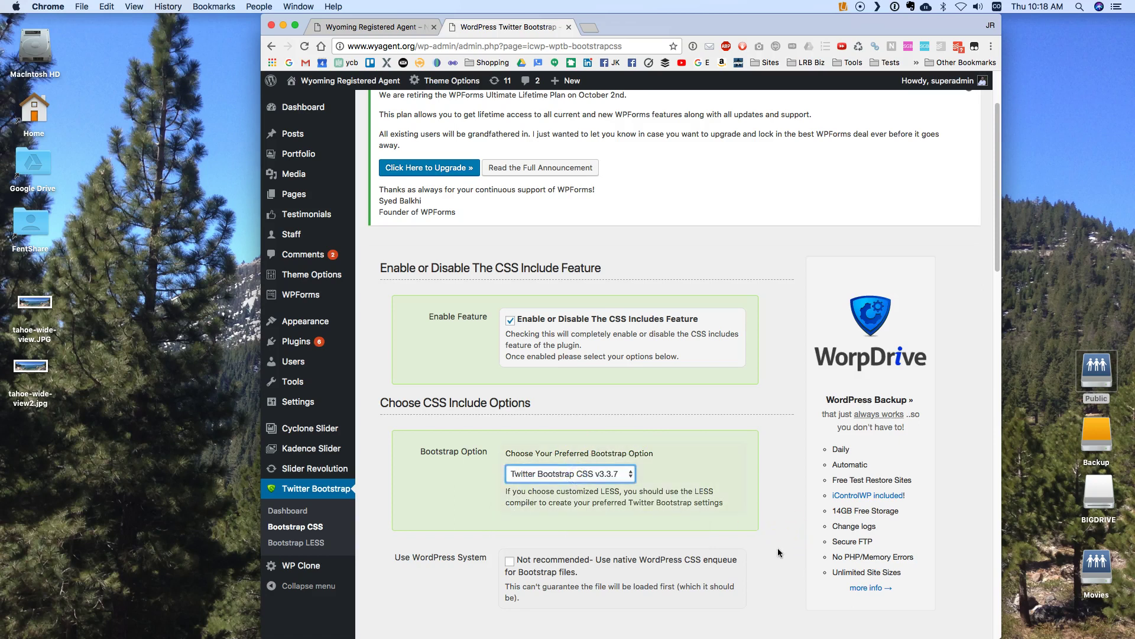
{"action": "scroll", "coordinate": [779, 548], "scroll_direction": "down", "scroll_amount": 15}
{"action": "left_click", "coordinate": [516, 567]}
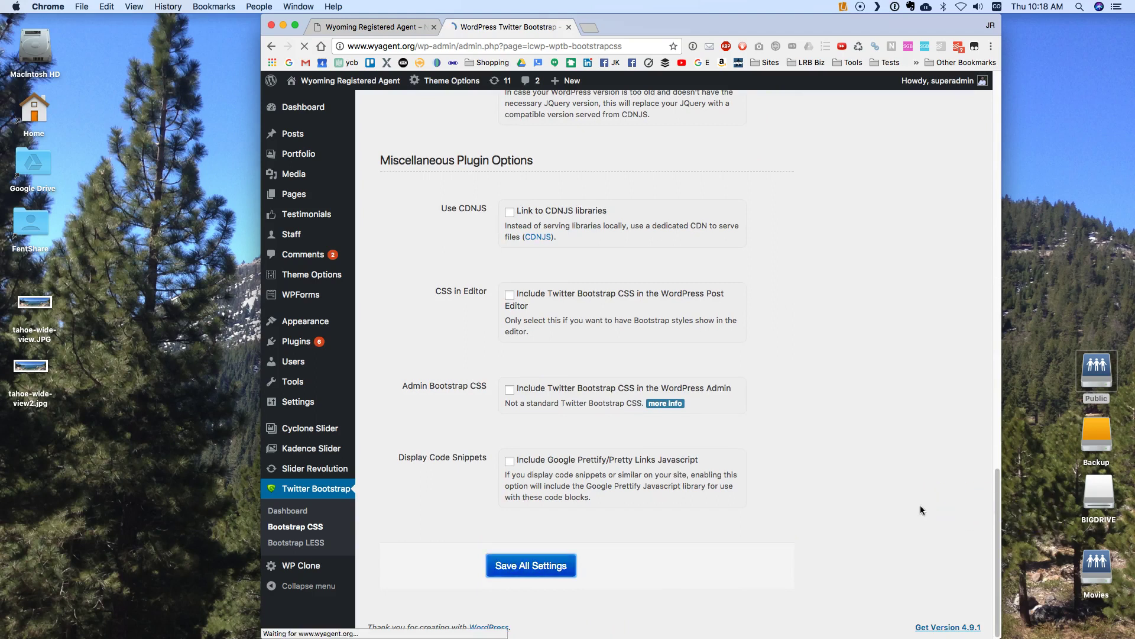
{"action": "left_click", "coordinate": [805, 140]}
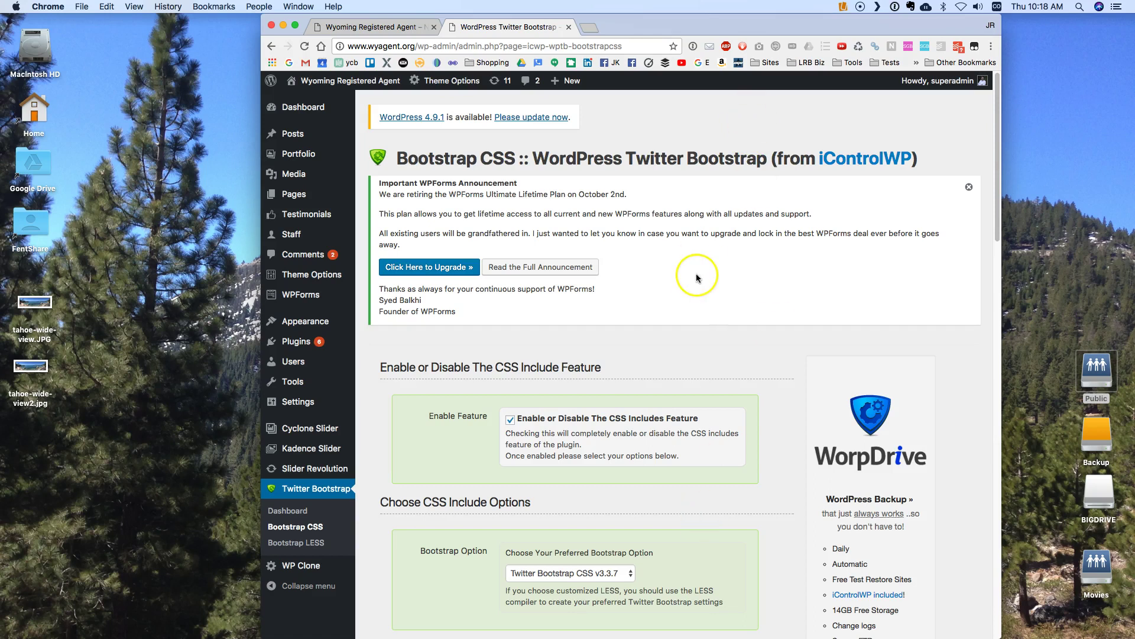
In TextMate, open the recent notes file 'How to add phone button mobile.txt'
{"action": "mouse_move", "coordinate": [539, 636]}
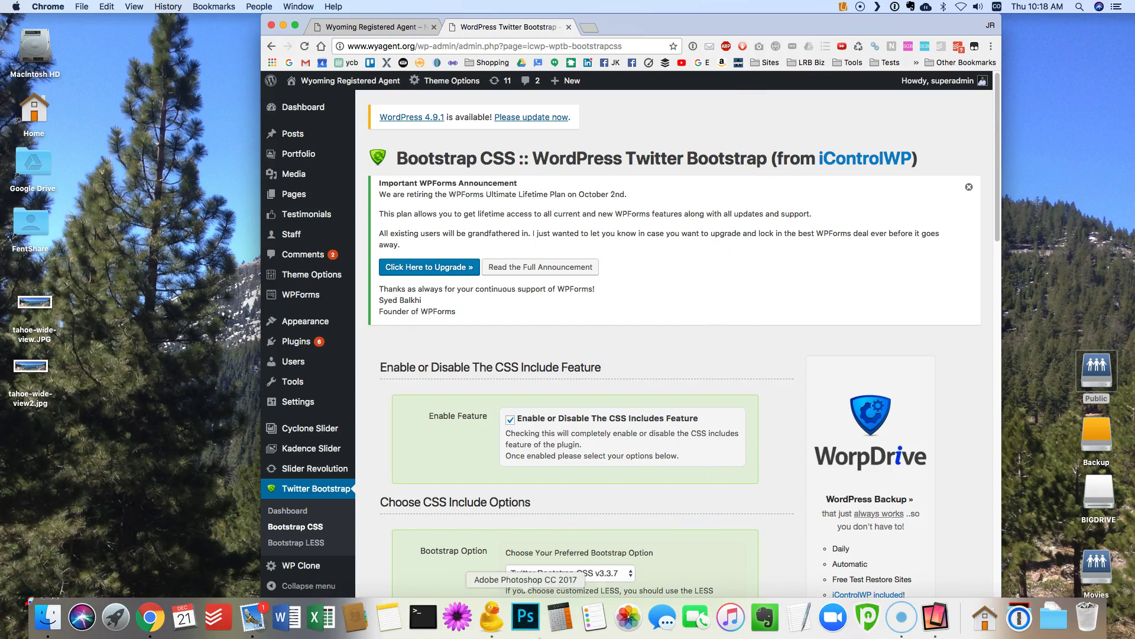
{"action": "left_click", "coordinate": [457, 616]}
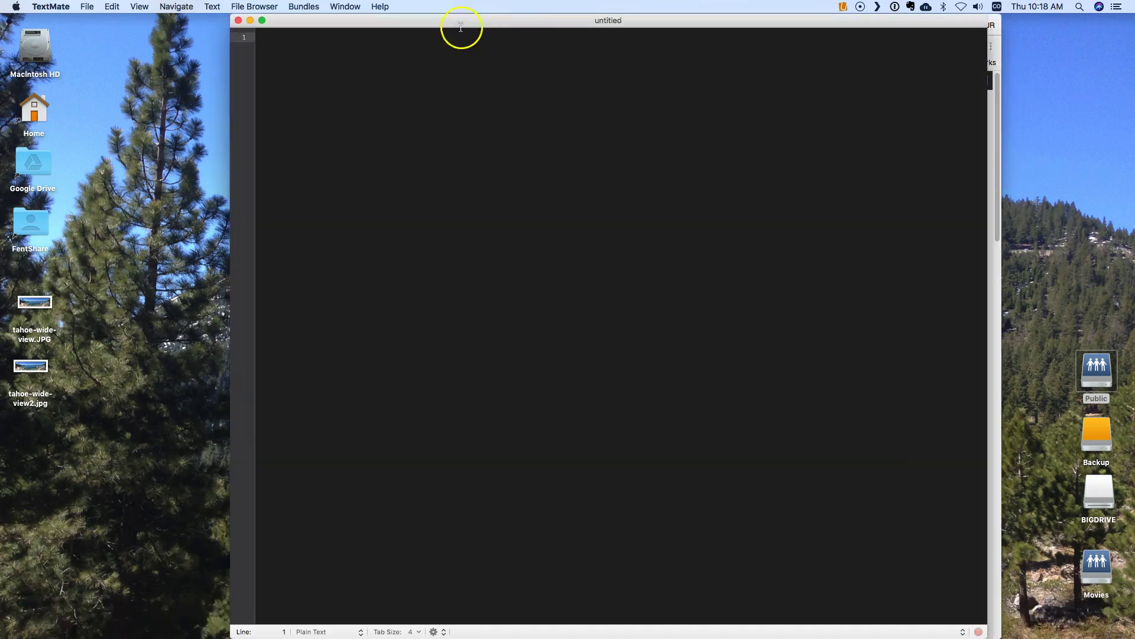
{"action": "left_click", "coordinate": [92, 8]}
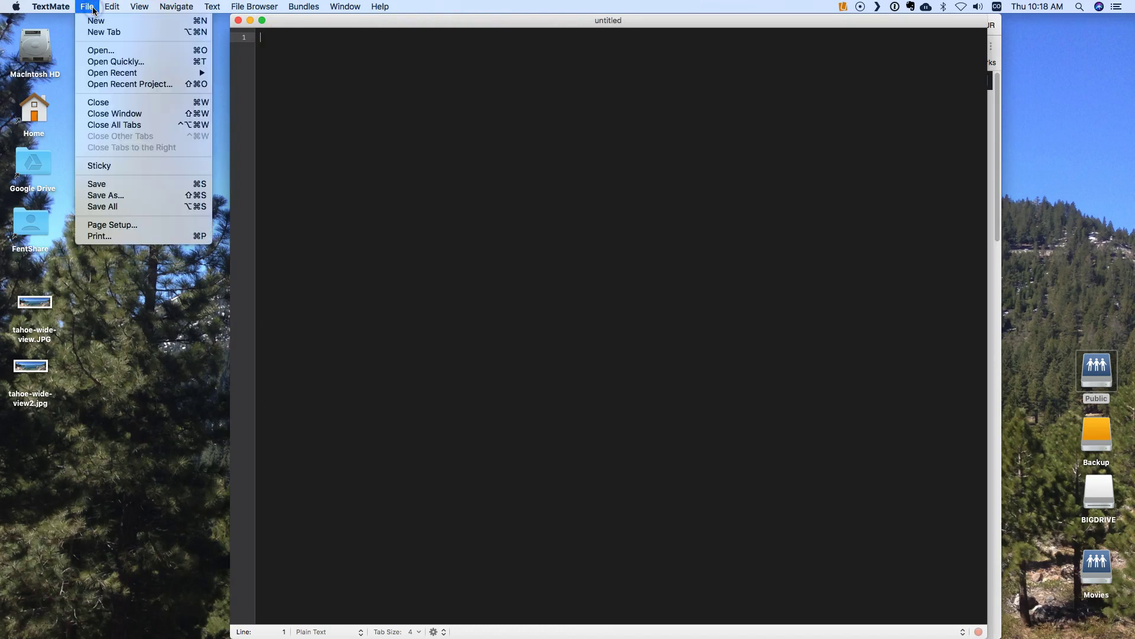
{"action": "left_click", "coordinate": [124, 73]}
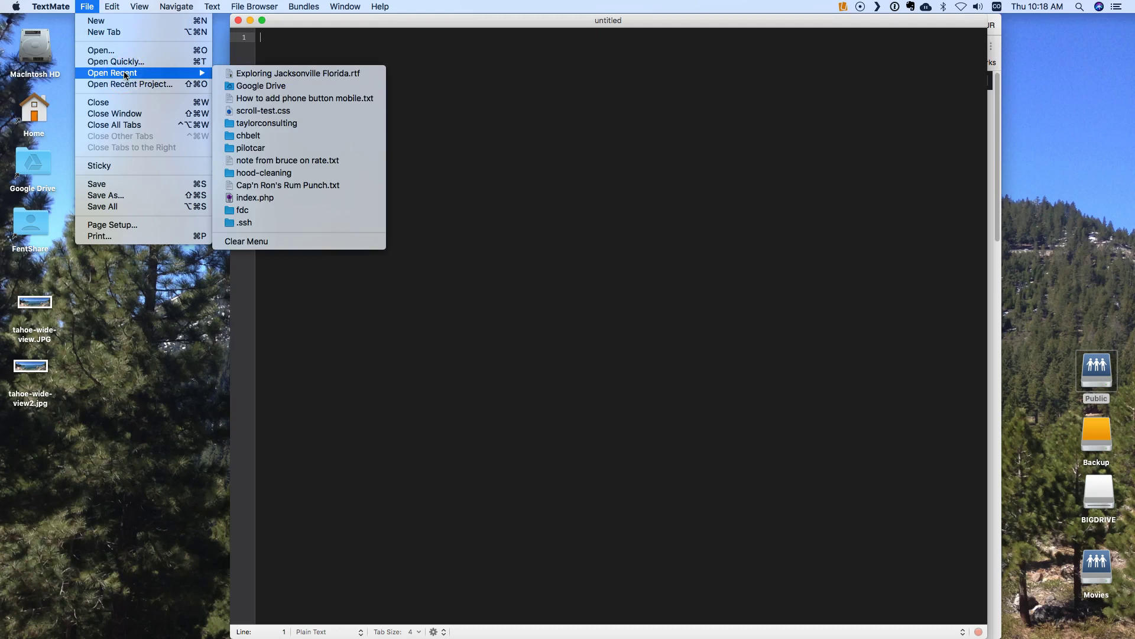
{"action": "left_click", "coordinate": [305, 99]}
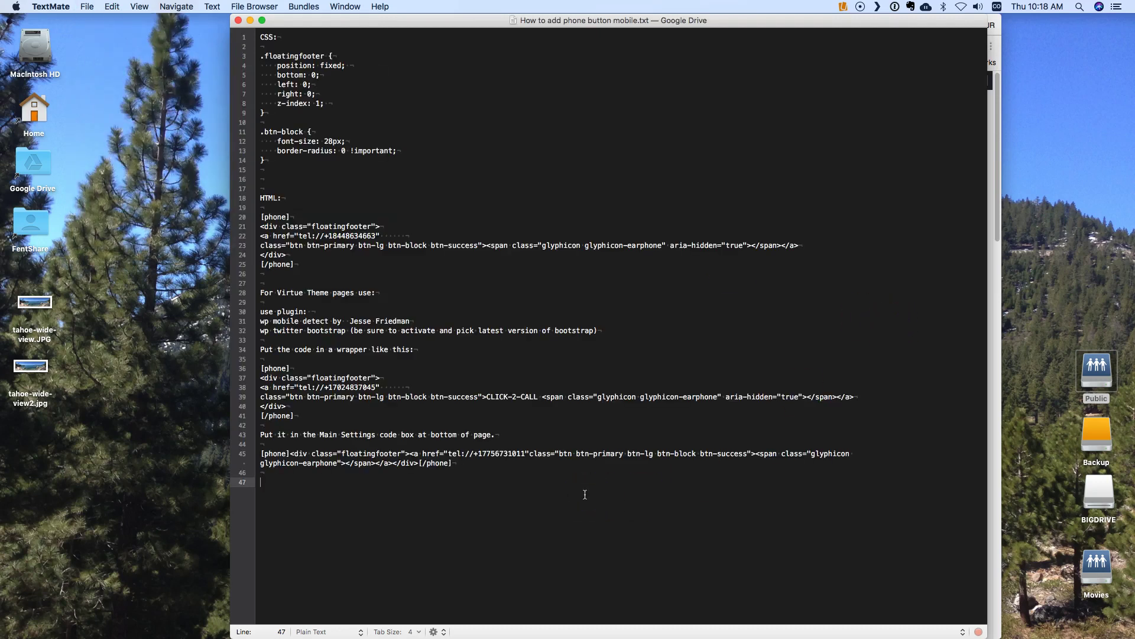
Select lines 3–13 holding the .floatingfooter and .btn-block CSS rules
{"action": "left_click", "coordinate": [558, 489]}
{"action": "left_click_drag", "start_coordinate": [452, 463], "coordinate": [255, 455]}
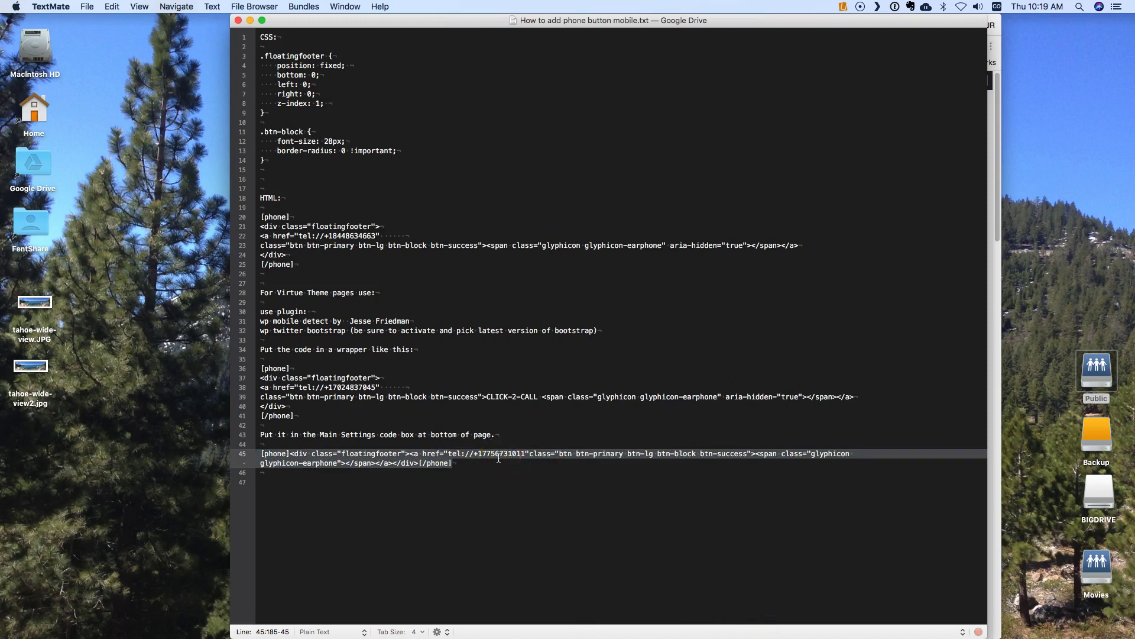
{"action": "left_click", "coordinate": [507, 477]}
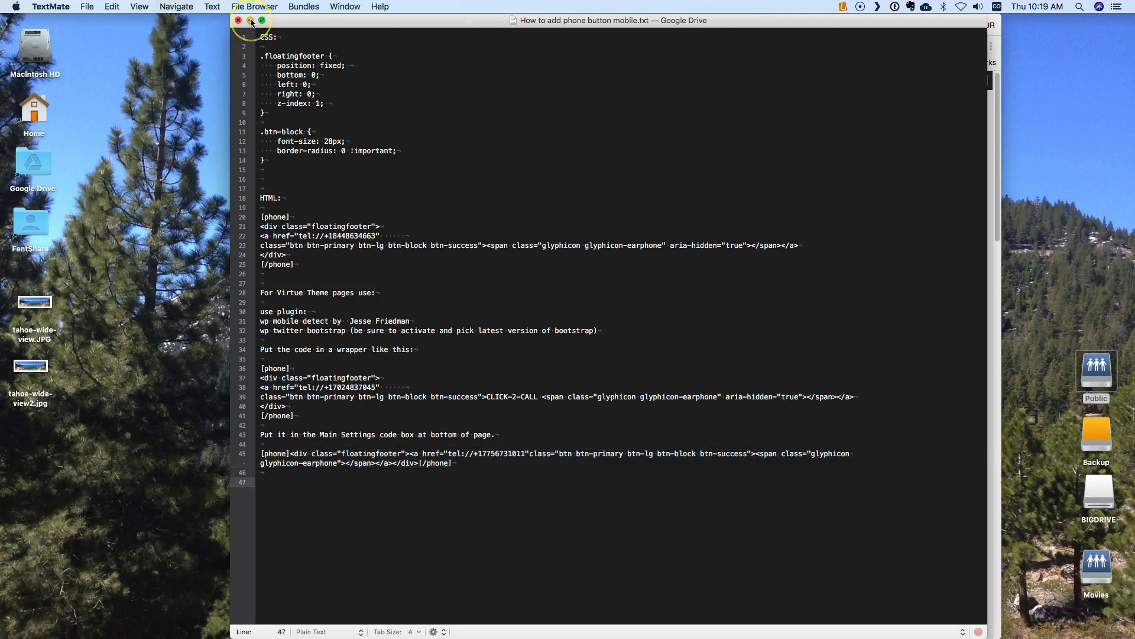
{"action": "left_click", "coordinate": [576, 148]}
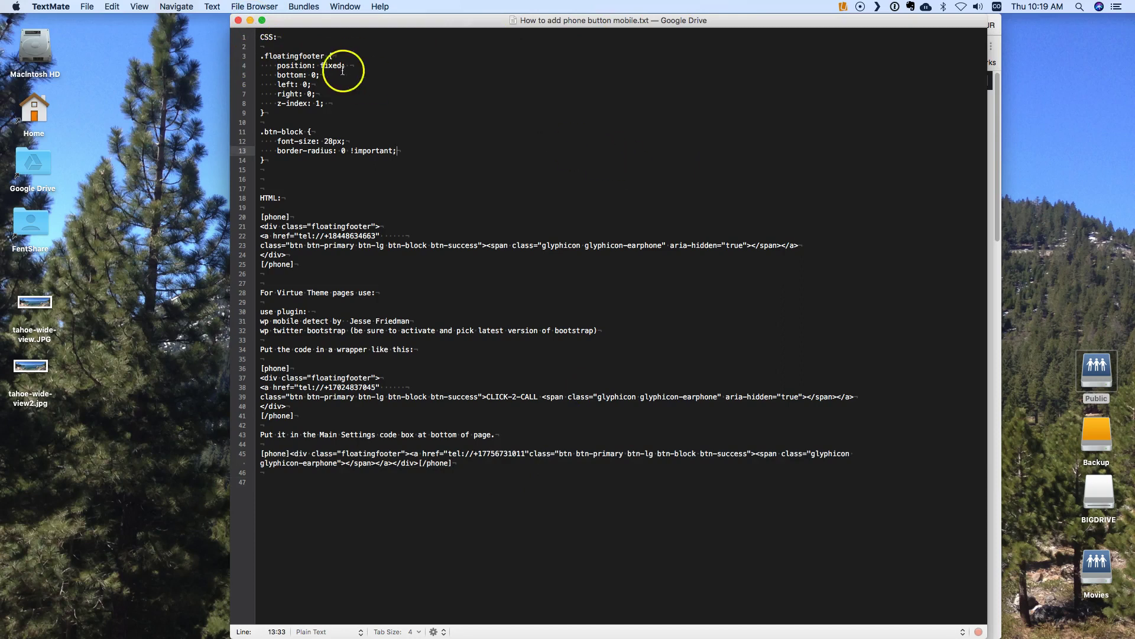
{"action": "left_click", "coordinate": [393, 543]}
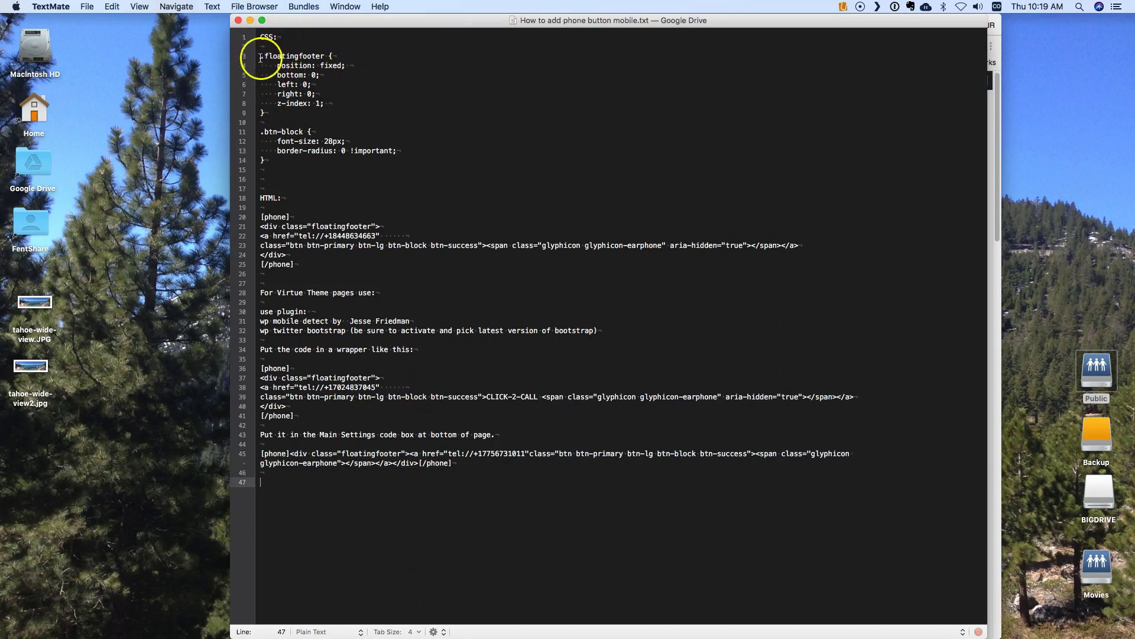
{"action": "left_click_drag", "start_coordinate": [259, 55], "coordinate": [286, 163]}
{"action": "key", "text": "super+c"}
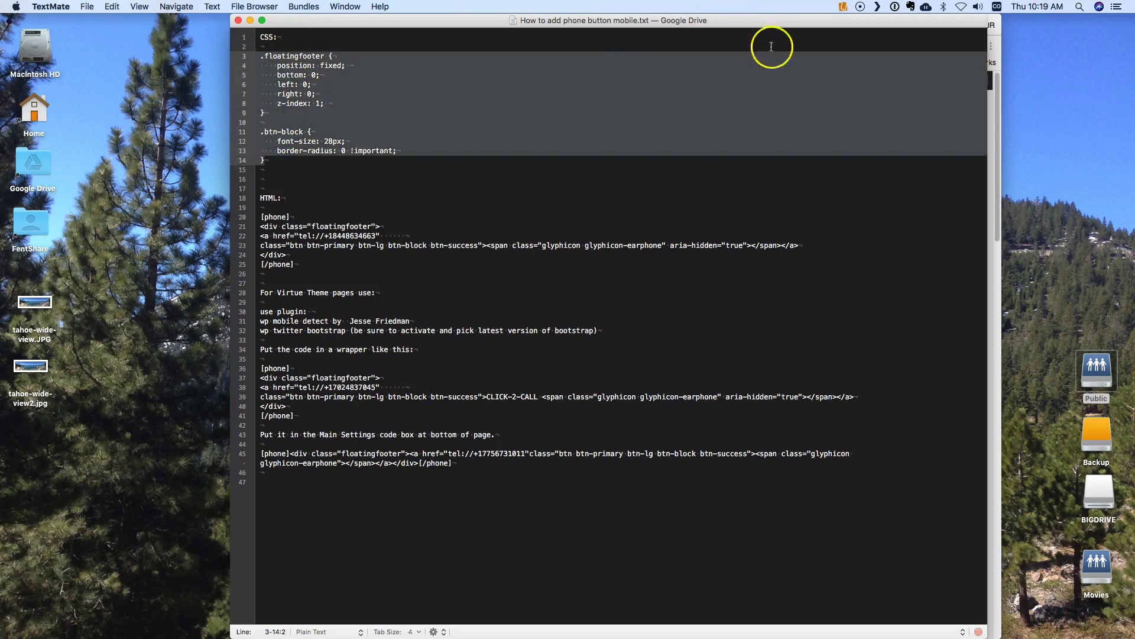
In WordPress, open Theme Options Main Settings and its Advanced Settings tab
{"action": "mouse_move", "coordinate": [255, 618]}
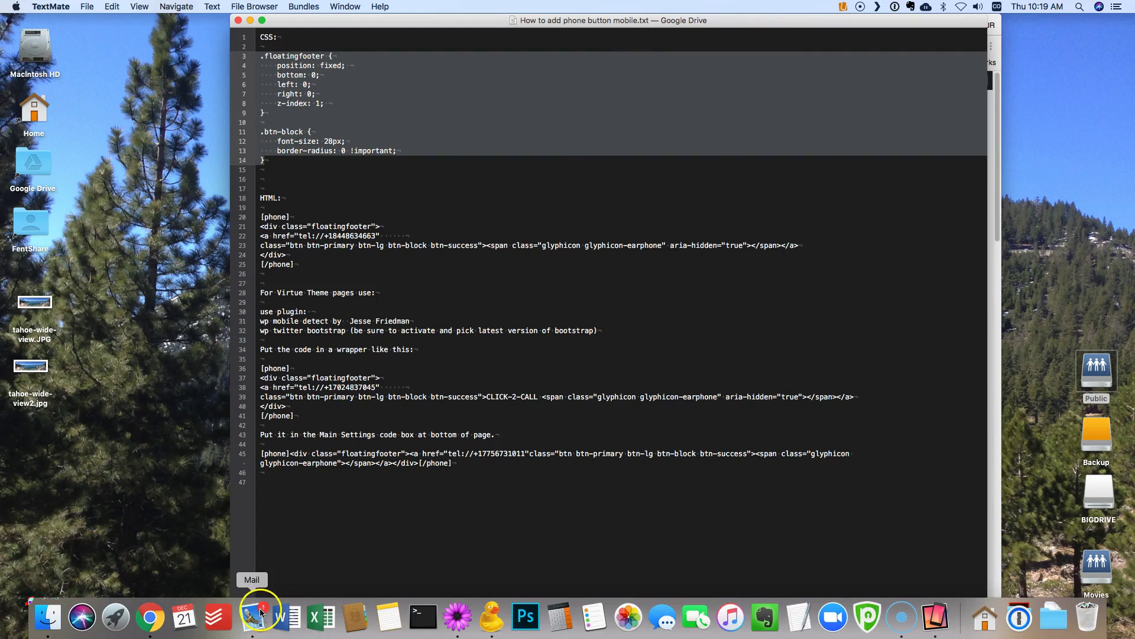
{"action": "left_click", "coordinate": [150, 617]}
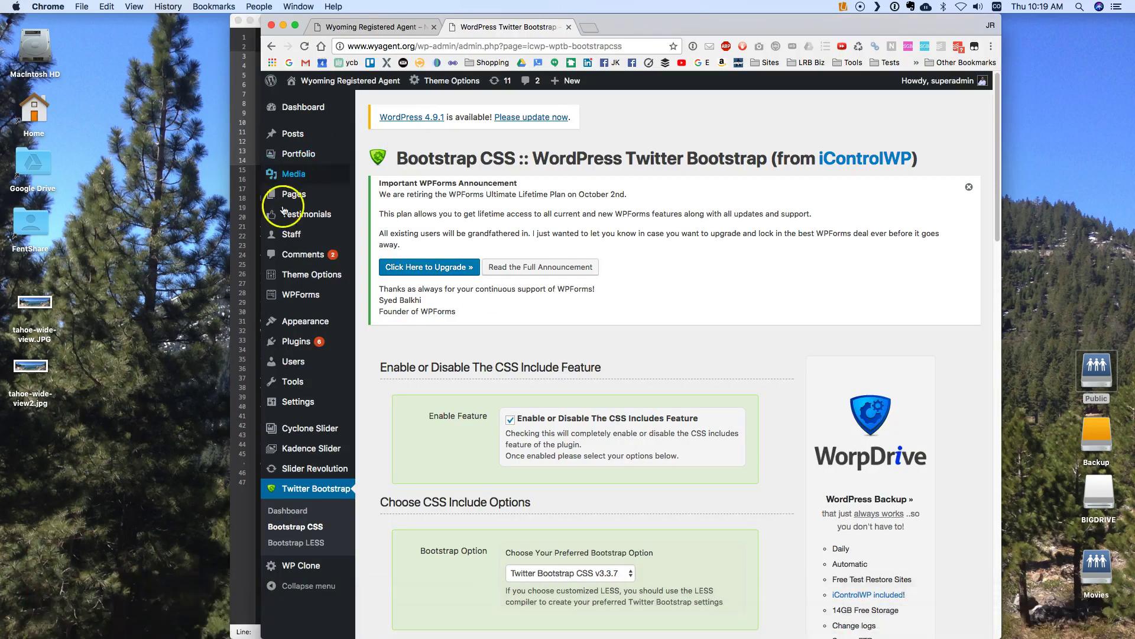
{"action": "mouse_move", "coordinate": [311, 274]}
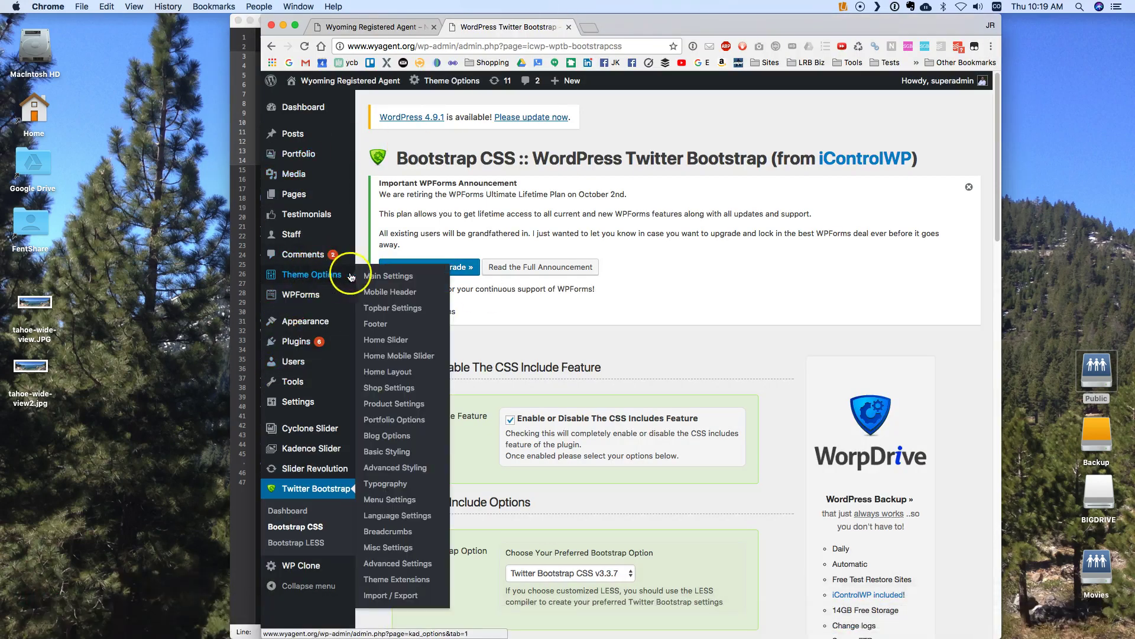
{"action": "left_click", "coordinate": [387, 277]}
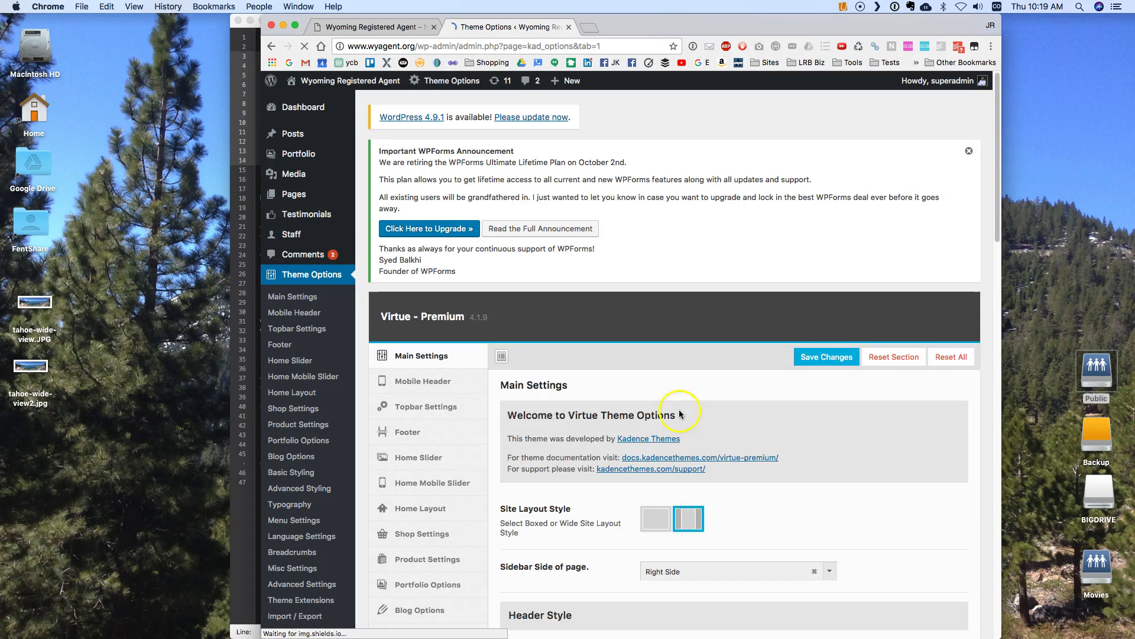
{"action": "scroll", "coordinate": [864, 480], "scroll_direction": "down", "scroll_amount": 10}
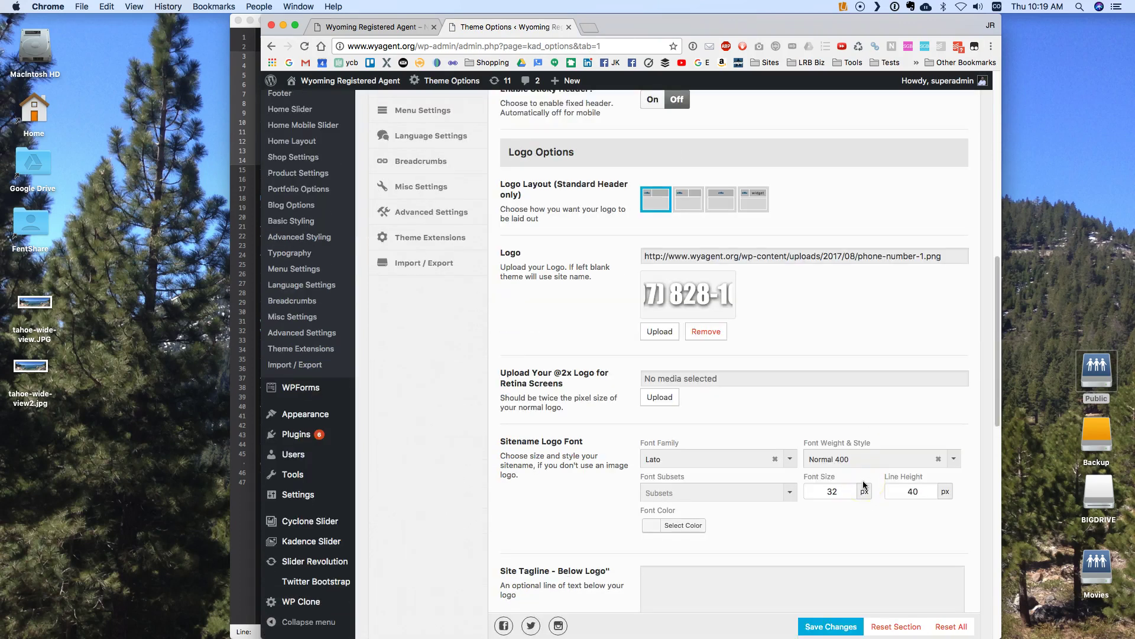
{"action": "left_click", "coordinate": [439, 211]}
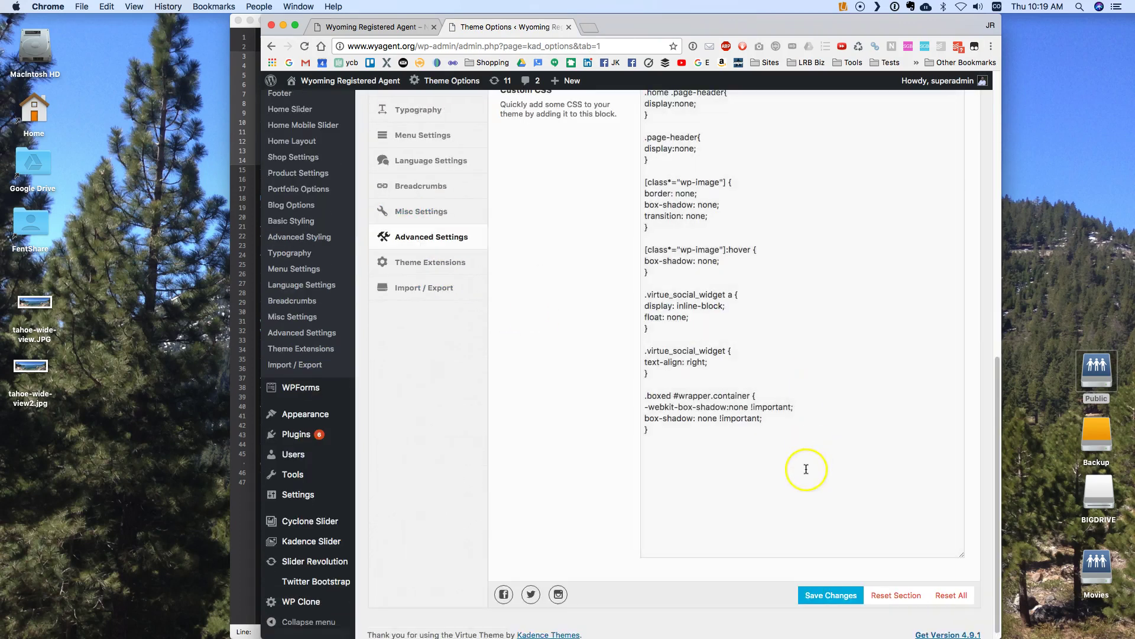
{"action": "scroll", "coordinate": [806, 469], "scroll_direction": "up", "scroll_amount": 3}
{"action": "scroll", "coordinate": [806, 468], "scroll_direction": "down", "scroll_amount": 2}
Paste the CSS rules on a new line in Custom CSS Box and save changes
{"action": "left_click", "coordinate": [694, 476]}
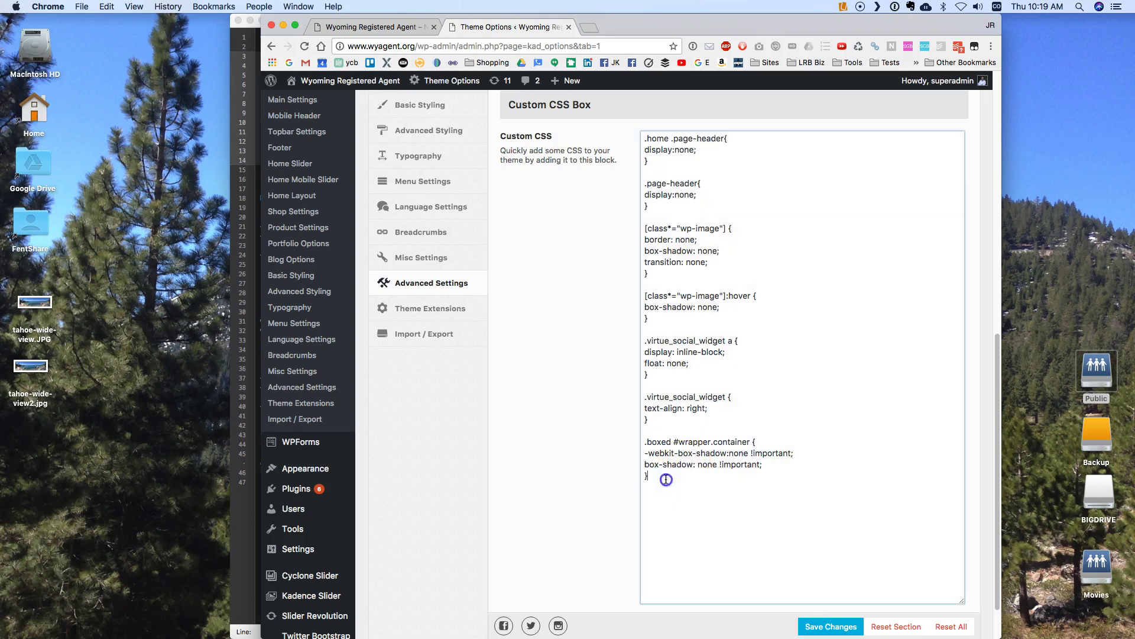
{"action": "key", "text": "Return"}
{"action": "key", "text": "Return"}
{"action": "key", "text": "super+v"}
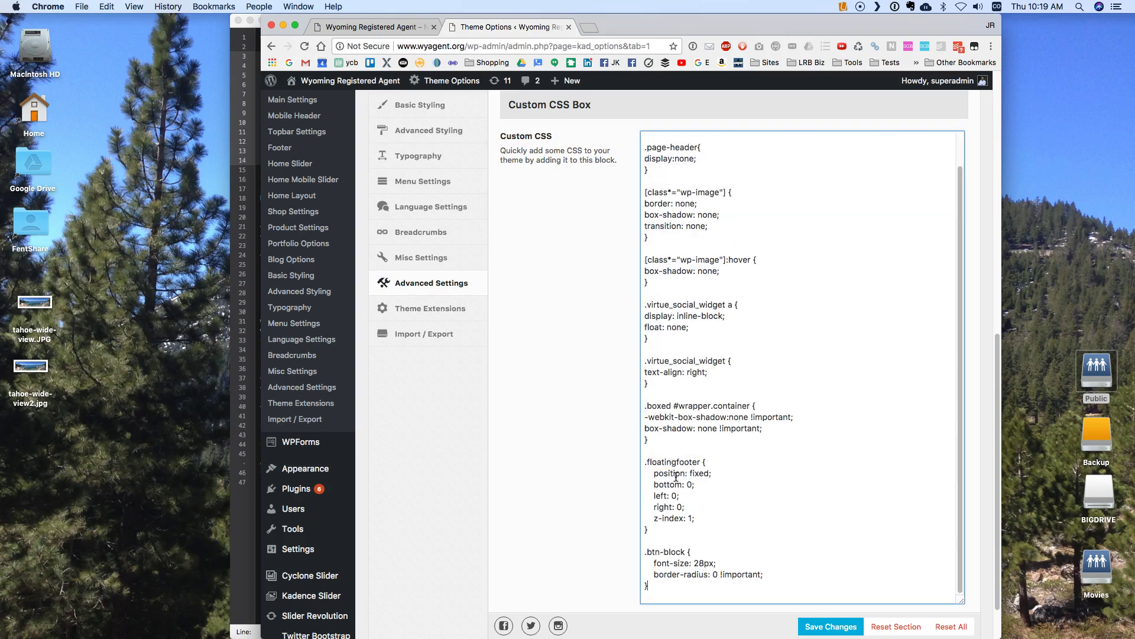
{"action": "left_click", "coordinate": [817, 628]}
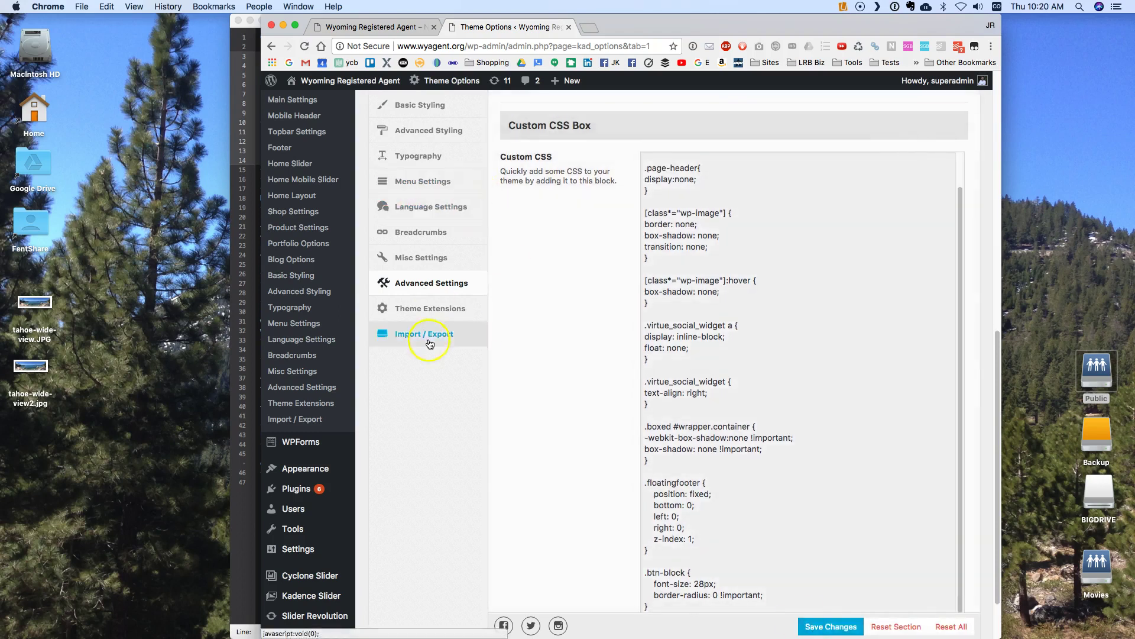
Return to Main Settings and locate the Sitewide after Header Shortcode field
{"action": "scroll", "coordinate": [756, 456], "scroll_direction": "down", "scroll_amount": 10}
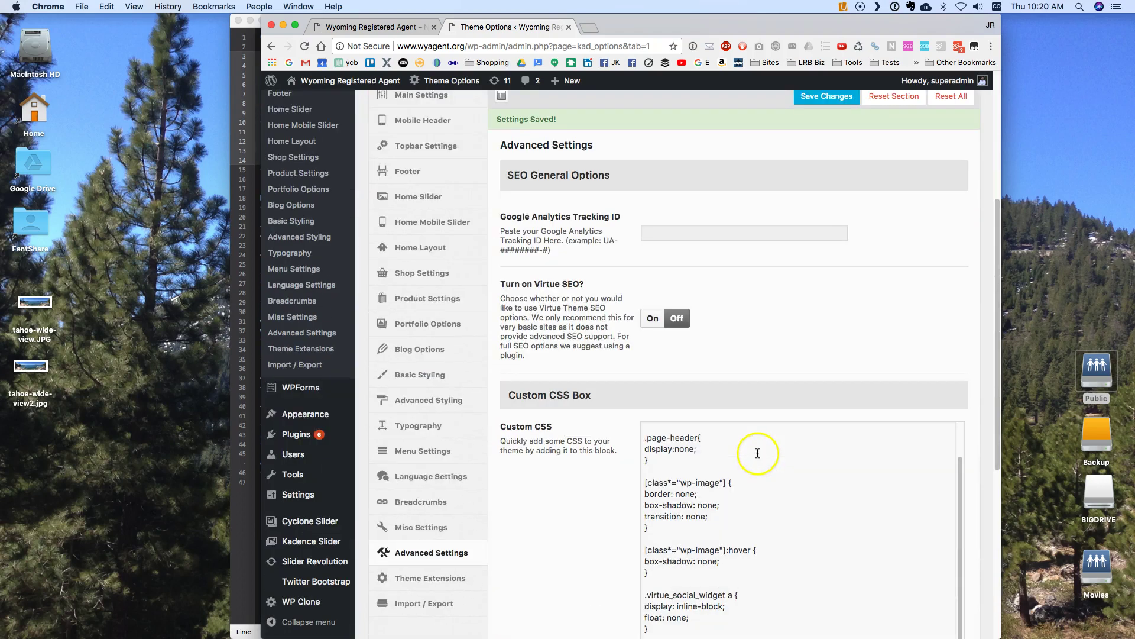
{"action": "scroll", "coordinate": [758, 454], "scroll_direction": "up", "scroll_amount": 5}
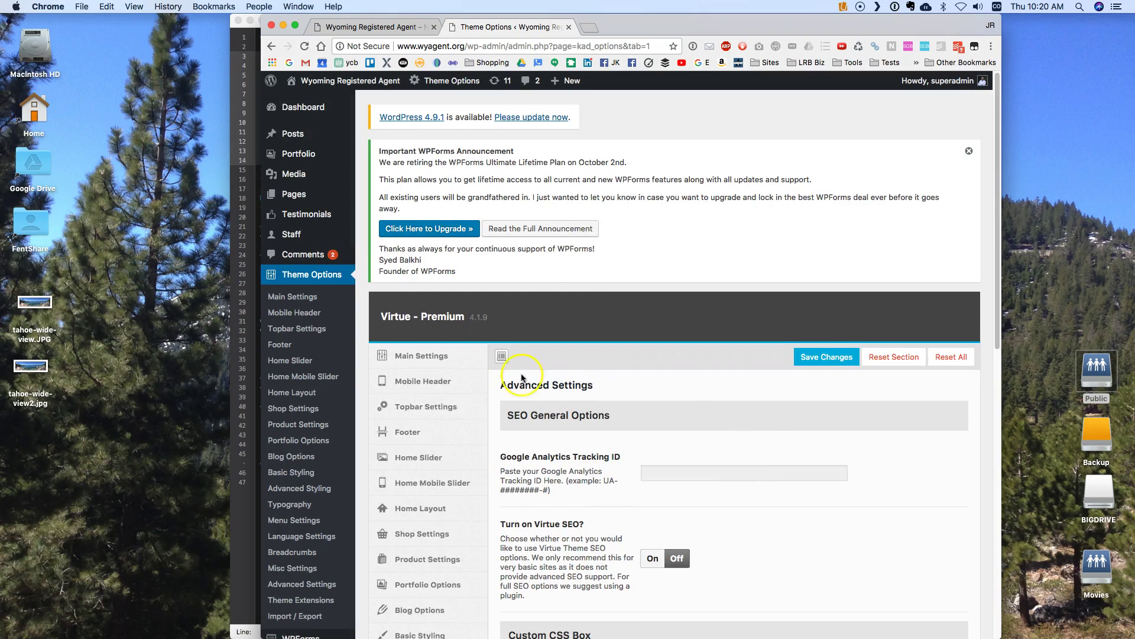
{"action": "left_click", "coordinate": [426, 357]}
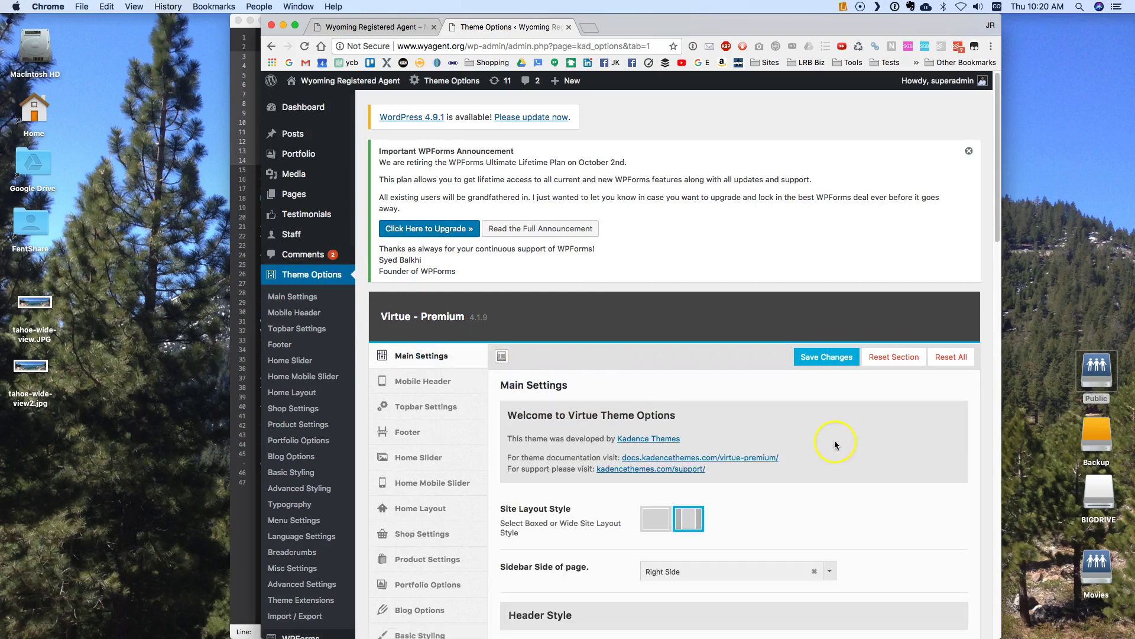
{"action": "scroll", "coordinate": [835, 441], "scroll_direction": "down", "scroll_amount": 10}
{"action": "scroll", "coordinate": [835, 441], "scroll_direction": "down", "scroll_amount": 12}
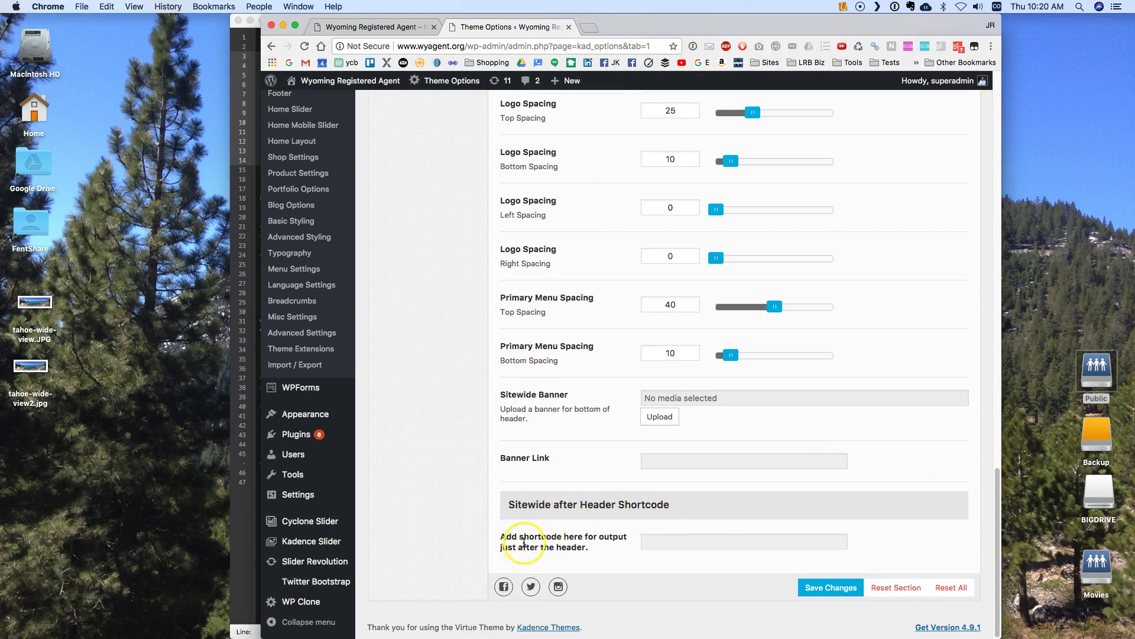
{"action": "left_click", "coordinate": [672, 542]}
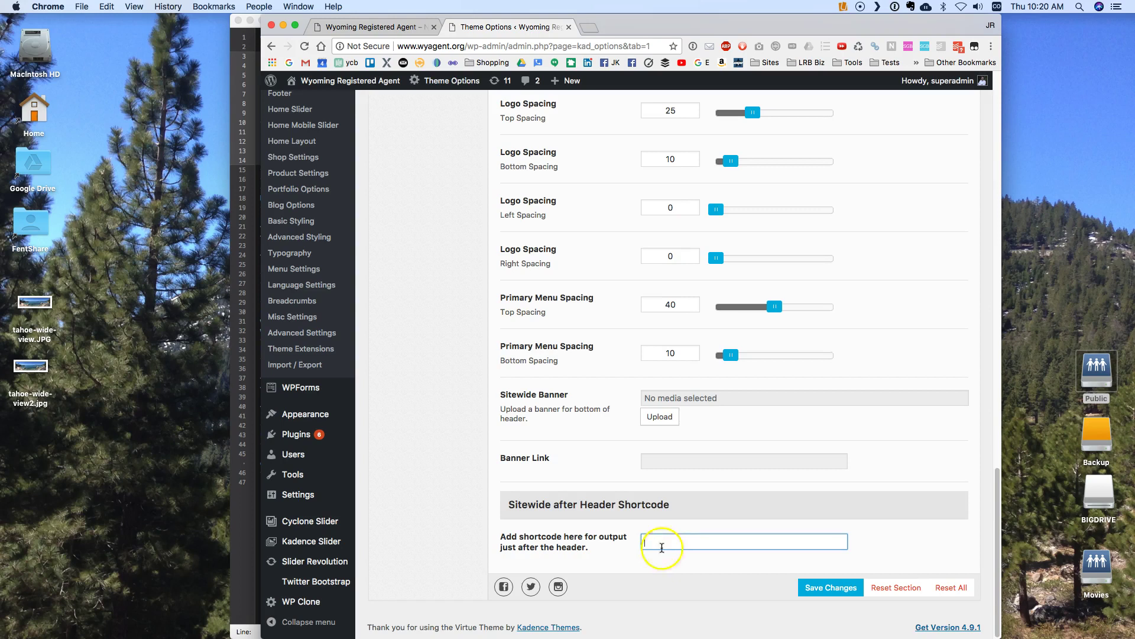
Select the one-line [phone] shortcode on line 45 in the TextMate notes
{"action": "mouse_move", "coordinate": [437, 633]}
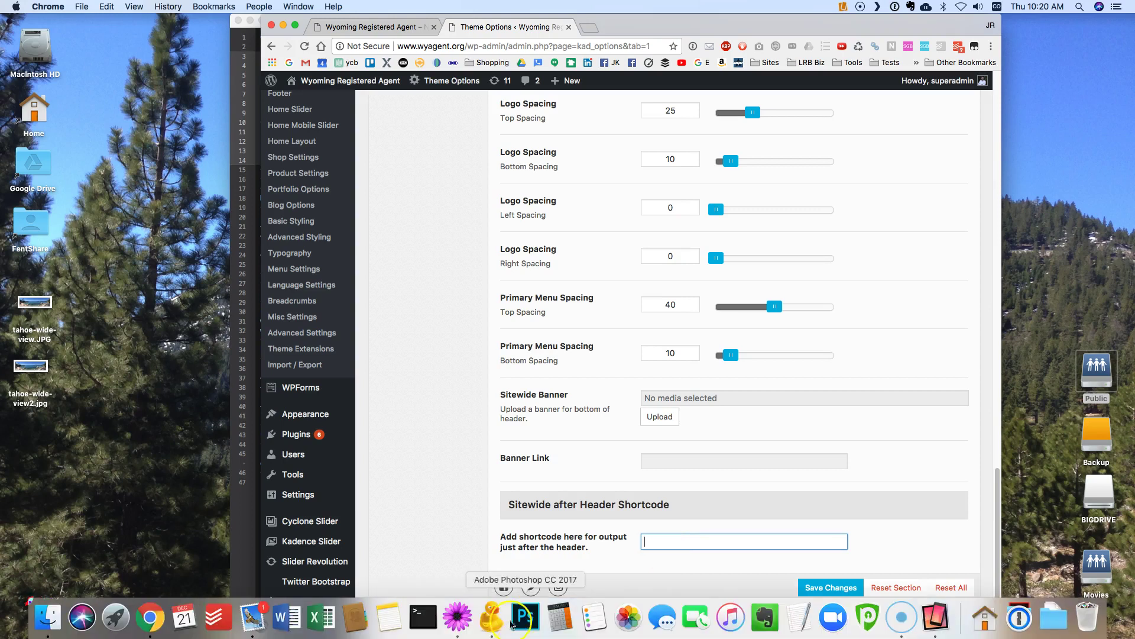
{"action": "left_click", "coordinate": [458, 616]}
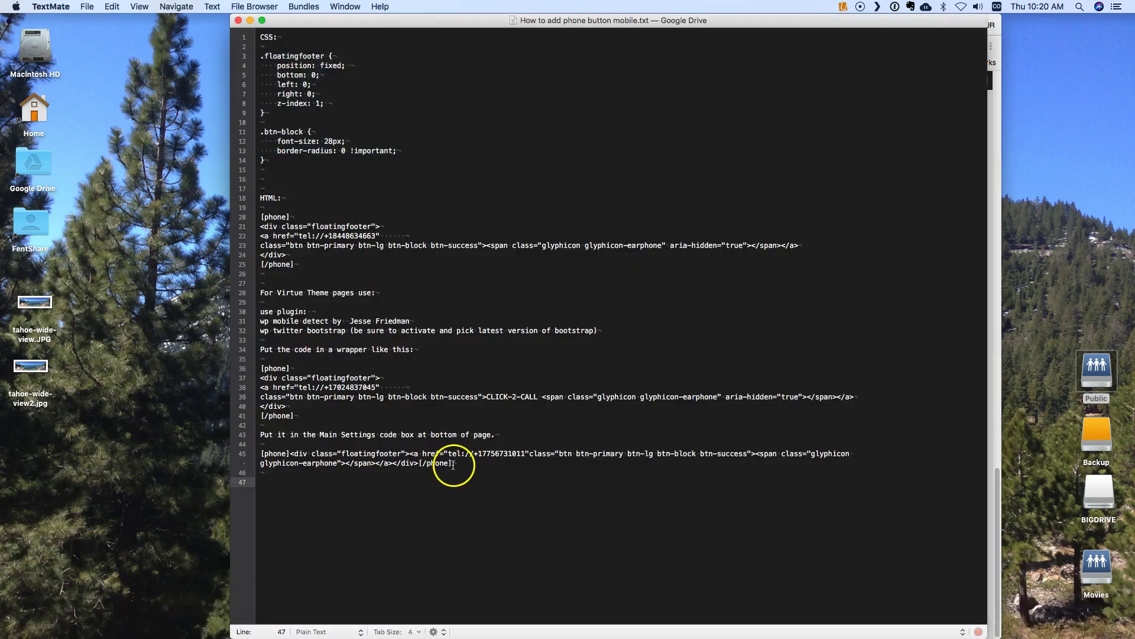
{"action": "left_click_drag", "start_coordinate": [456, 464], "coordinate": [259, 456]}
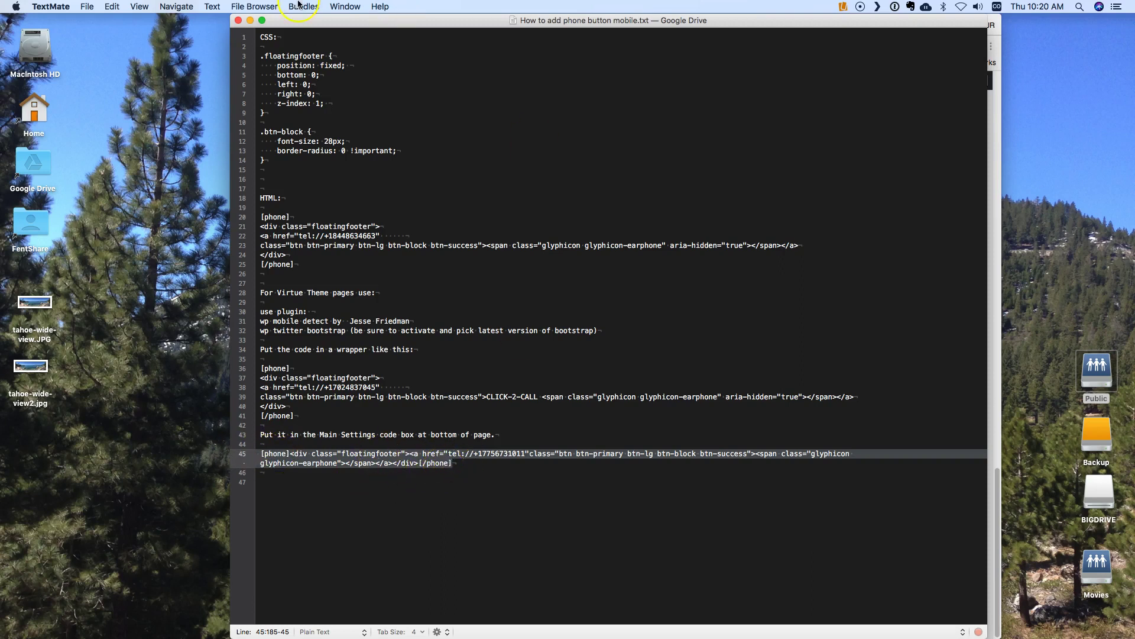
Paste the [phone] shortcode into Sitewide after Header Shortcode and save changes
{"action": "left_click", "coordinate": [250, 21]}
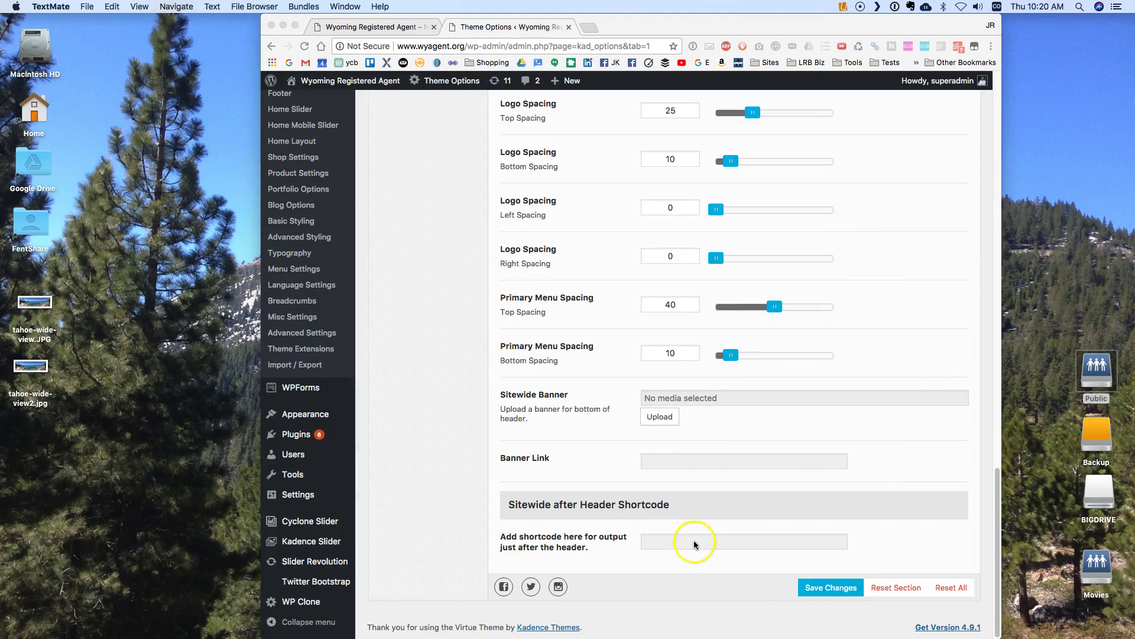
{"action": "left_click", "coordinate": [695, 544]}
{"action": "key", "text": "super+v"}
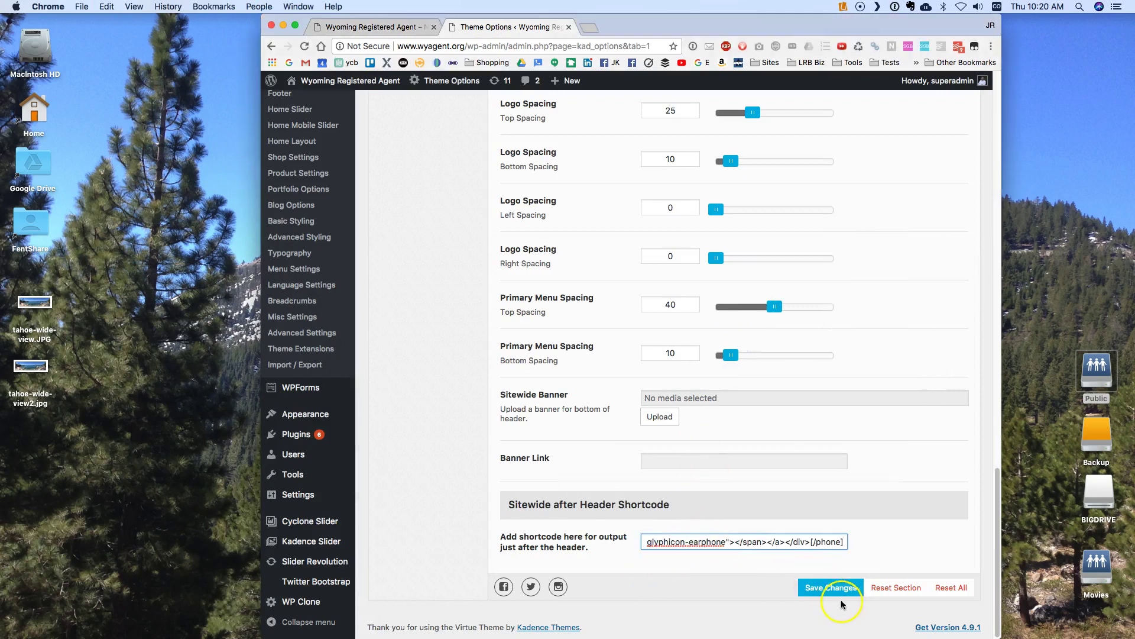
{"action": "left_click", "coordinate": [840, 591]}
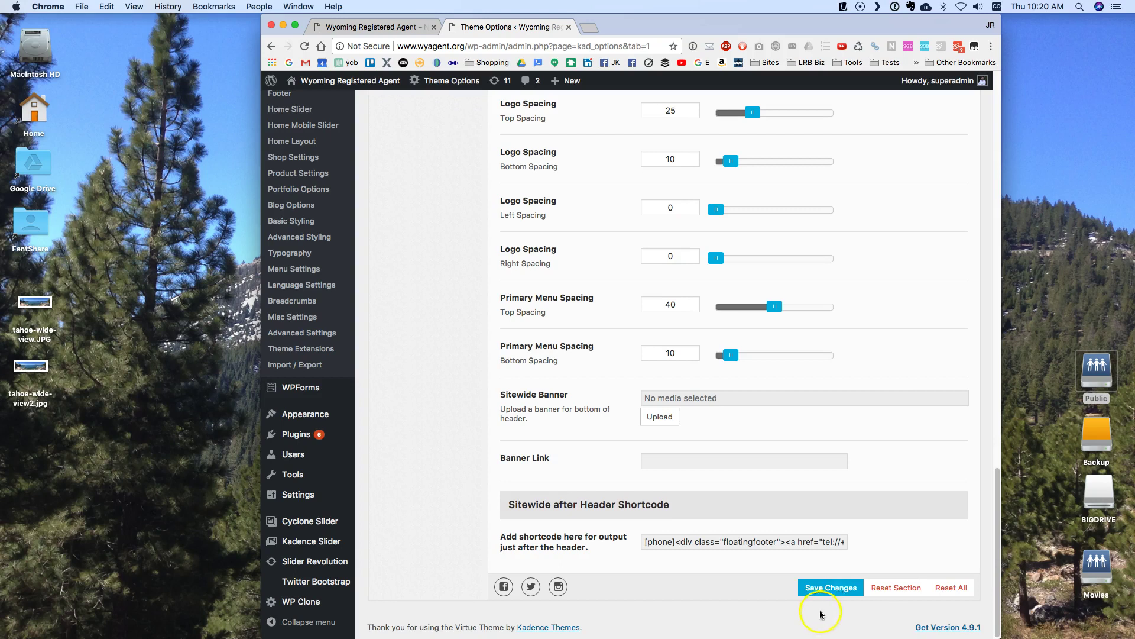
{"action": "left_click", "coordinate": [828, 588]}
{"action": "scroll", "coordinate": [441, 247], "scroll_direction": "up", "scroll_amount": 20}
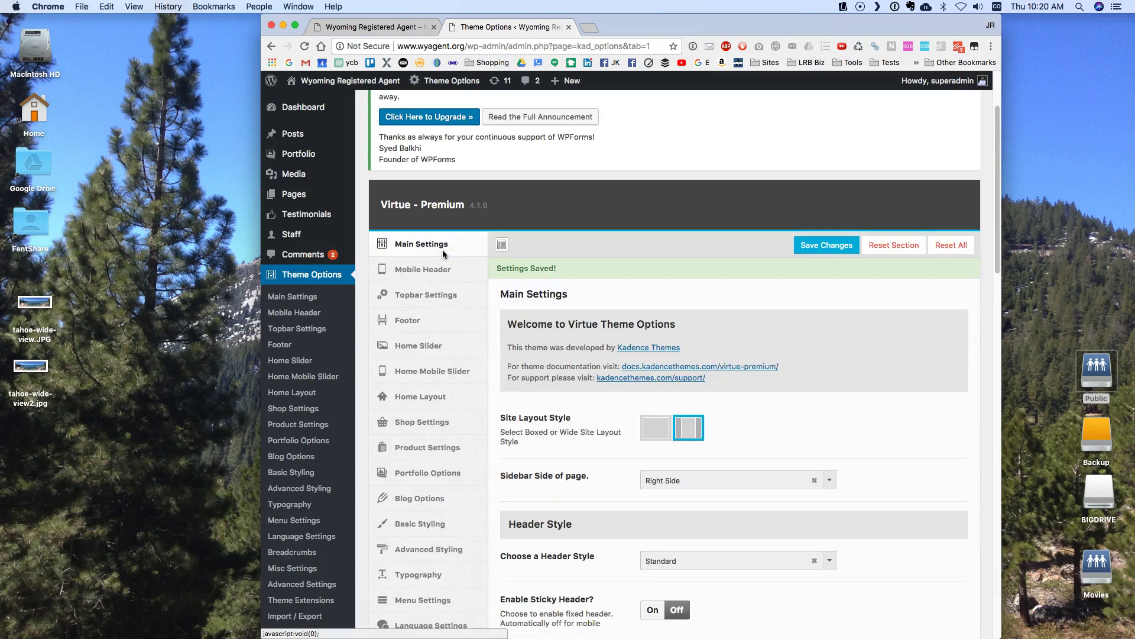
Minimise Chrome and mirror the iPhone screen in Reflector 2 to check the call bar
{"action": "left_click", "coordinate": [283, 25]}
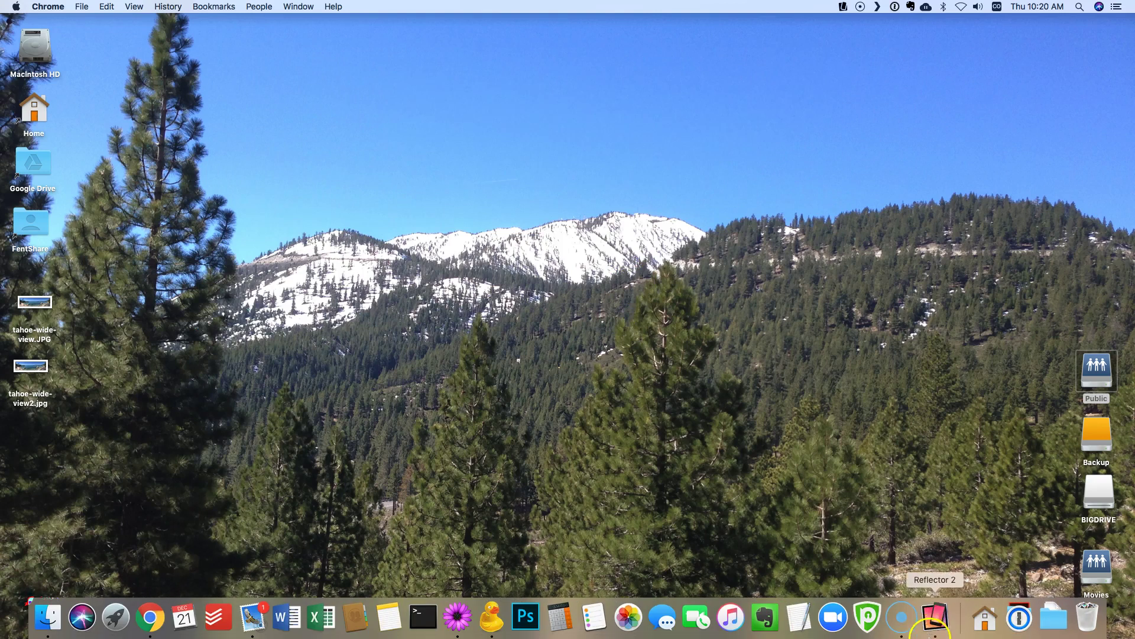
{"action": "left_click", "coordinate": [932, 617]}
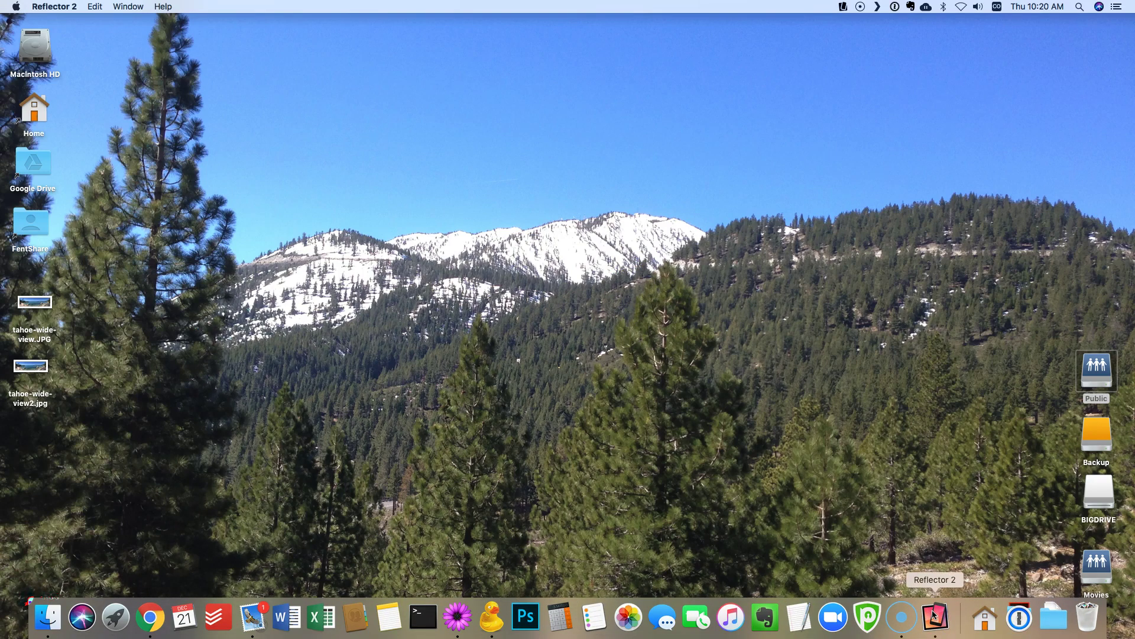
{"action": "left_click", "coordinate": [932, 616]}
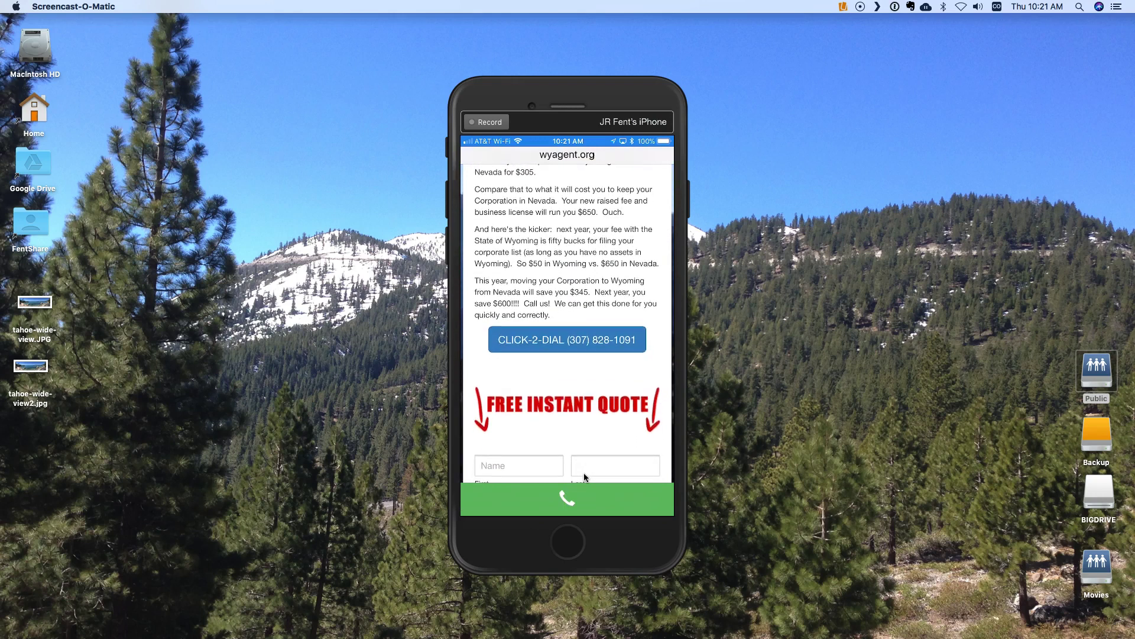
Bring the phone-button notes file in TextMate back to the front
{"action": "mouse_move", "coordinate": [444, 630]}
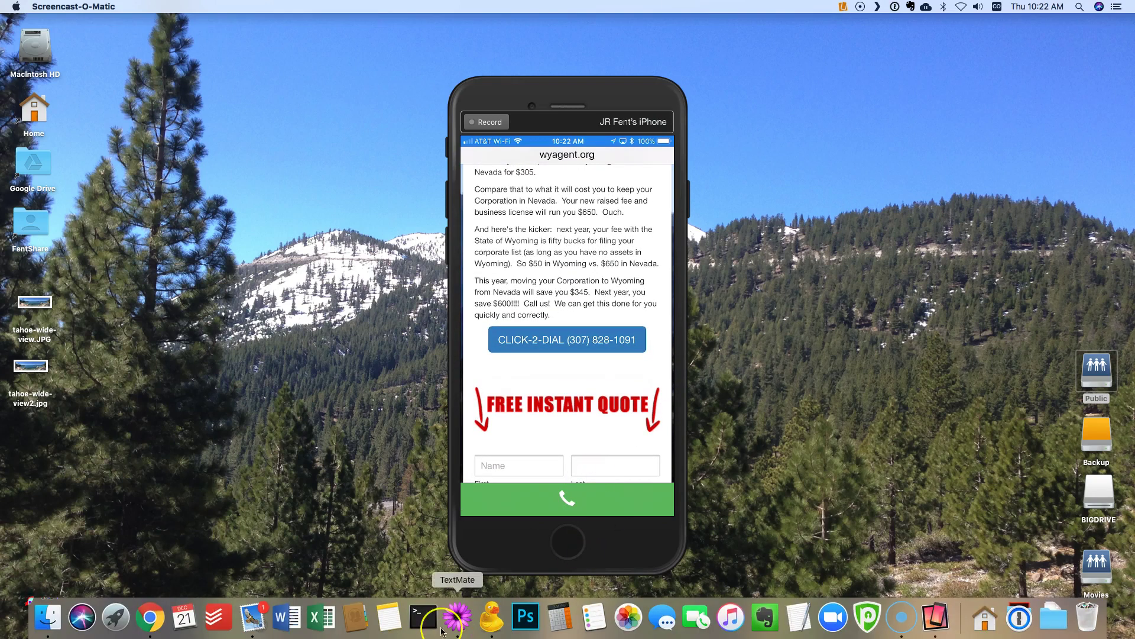
{"action": "left_click", "coordinate": [429, 631]}
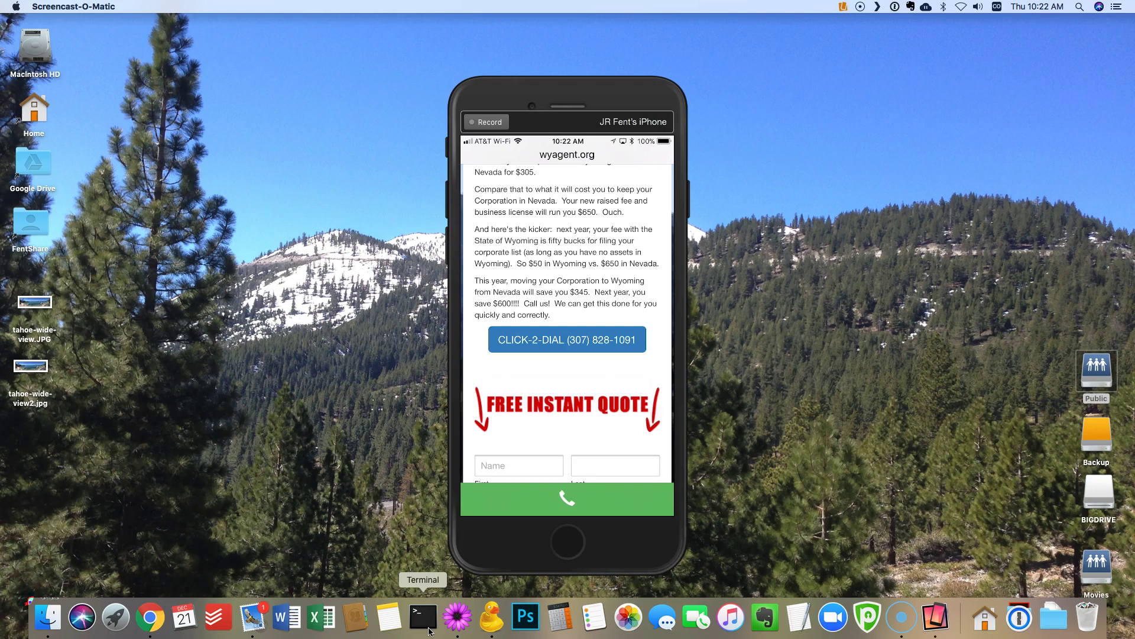
{"action": "left_click", "coordinate": [457, 616]}
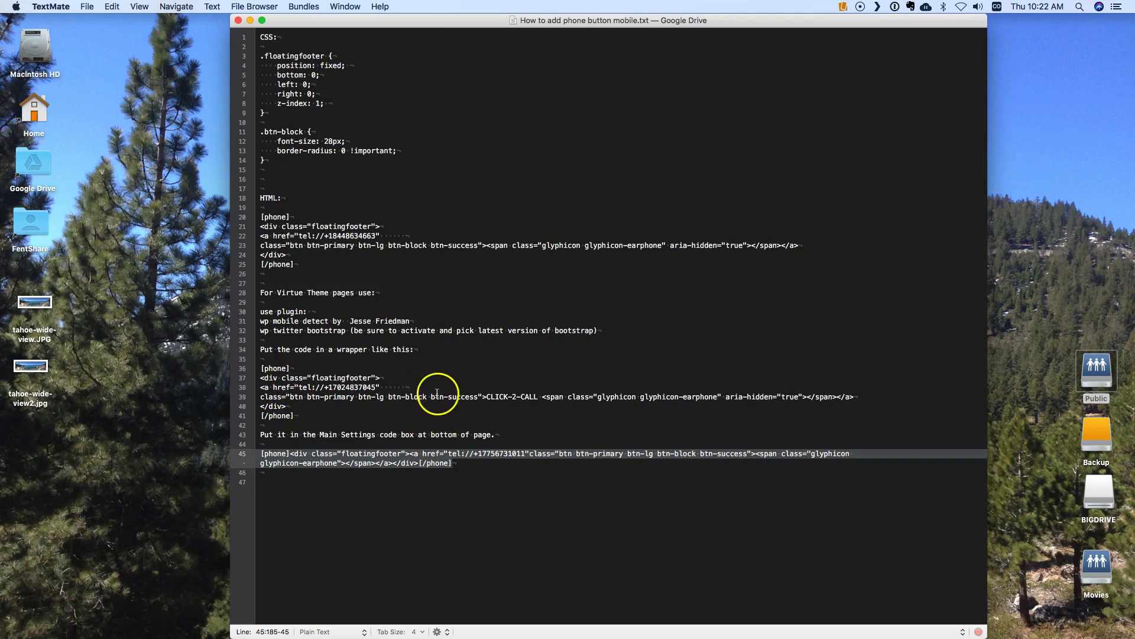
Insert CLICK-2-CALL from line 39 after btn-success"> on line 45, then copy line 45
{"action": "left_click", "coordinate": [486, 397]}
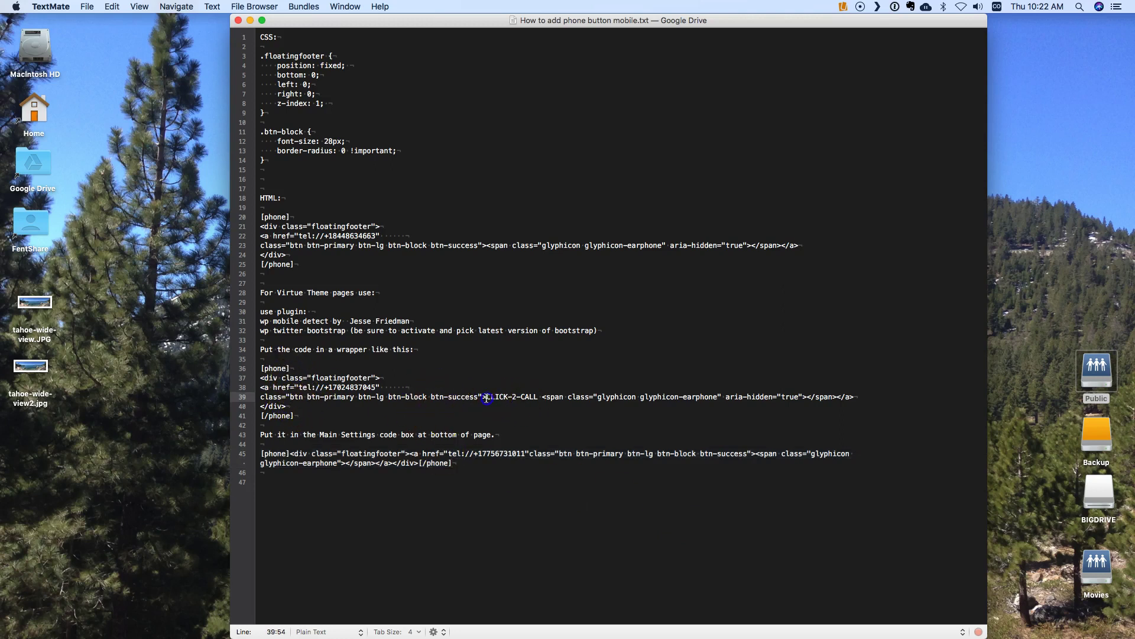
{"action": "left_click_drag", "start_coordinate": [486, 398], "coordinate": [541, 396]}
{"action": "key", "text": "super+c"}
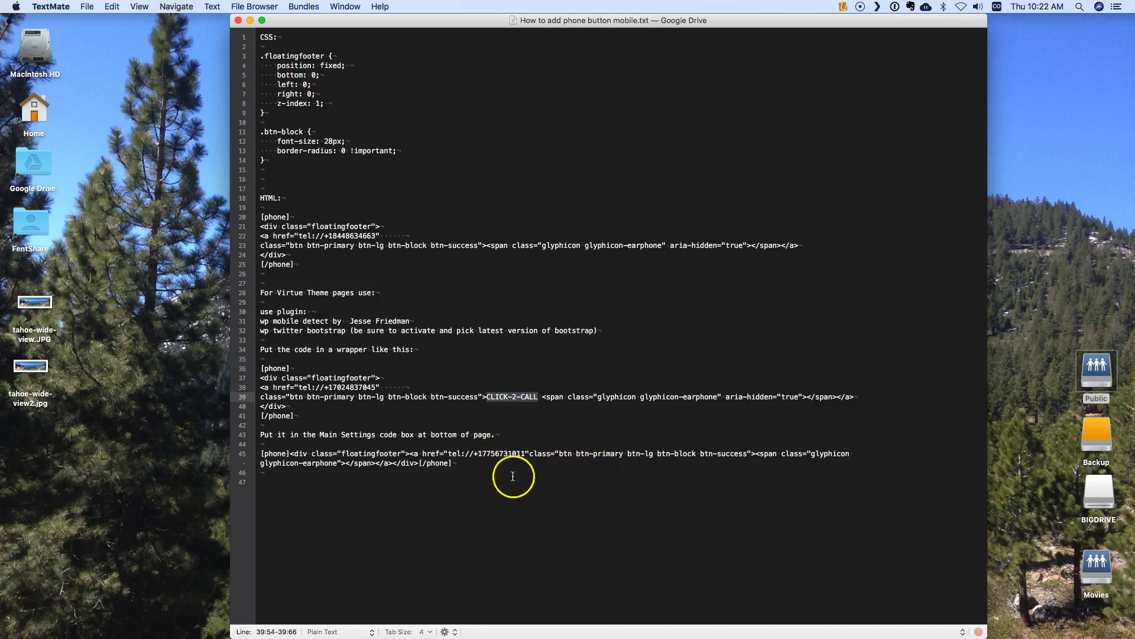
{"action": "left_click", "coordinate": [756, 454]}
{"action": "key", "text": "super+v"}
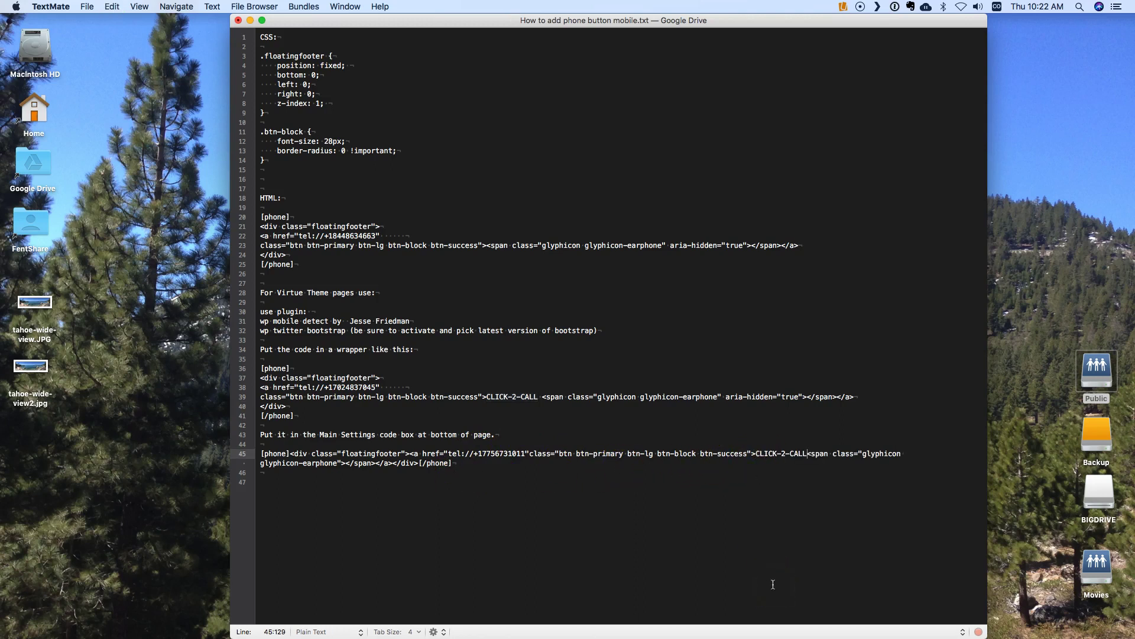
{"action": "left_click", "coordinate": [452, 464]}
{"action": "left_click_drag", "start_coordinate": [452, 463], "coordinate": [256, 473]}
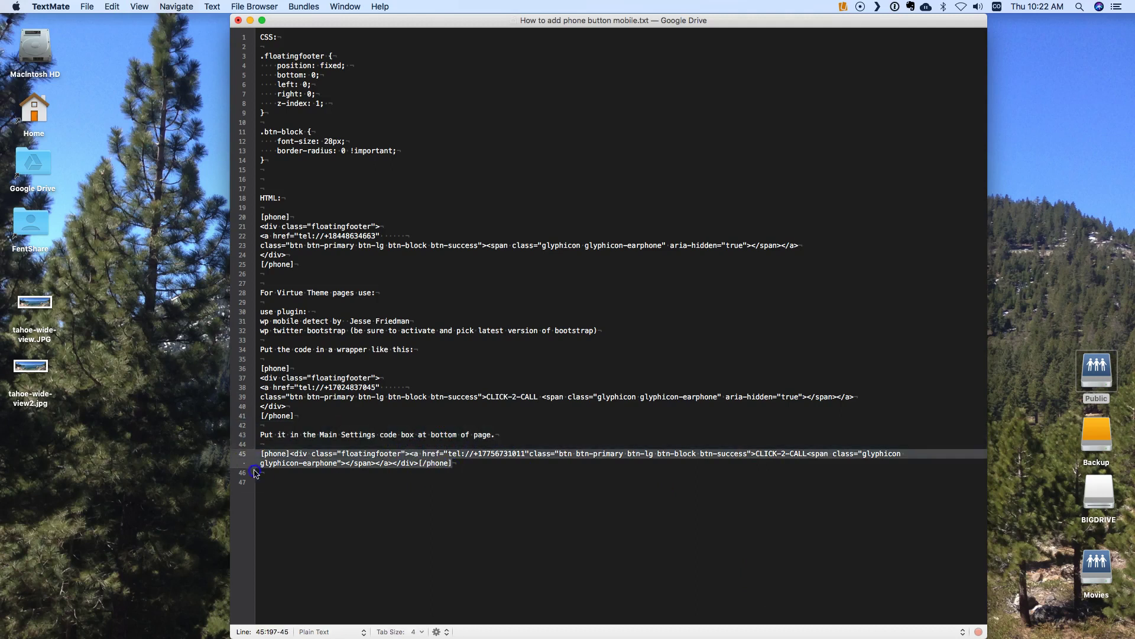
{"action": "key", "text": "super+c"}
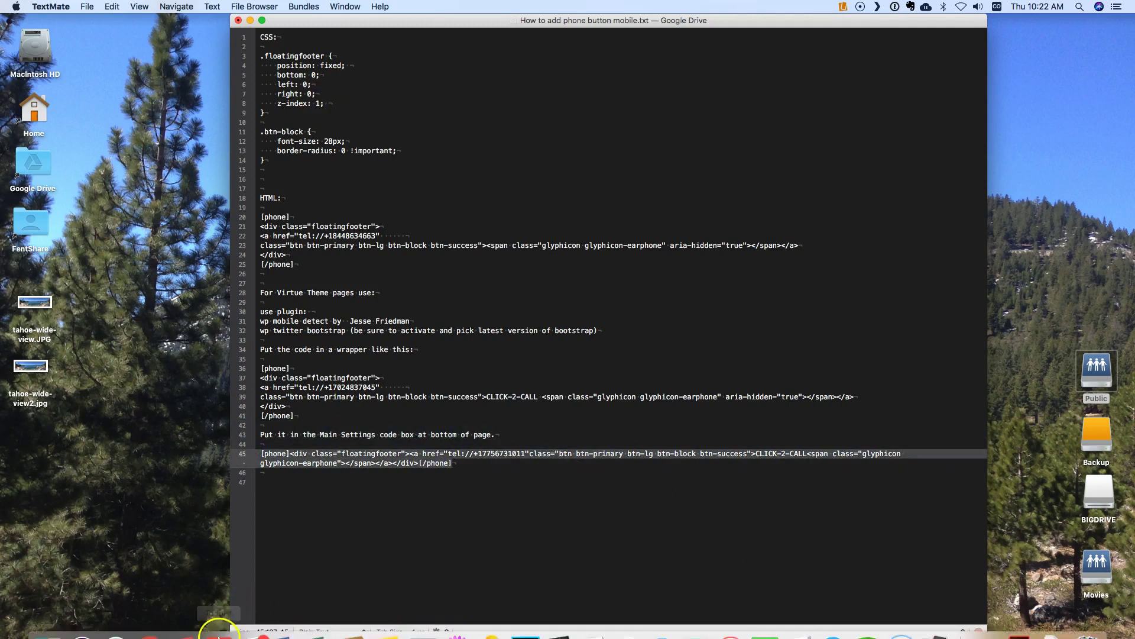
Replace the sitewide after-header shortcode with the CLICK-2-CALL version, save, and minimise Chrome
{"action": "left_click", "coordinate": [149, 619]}
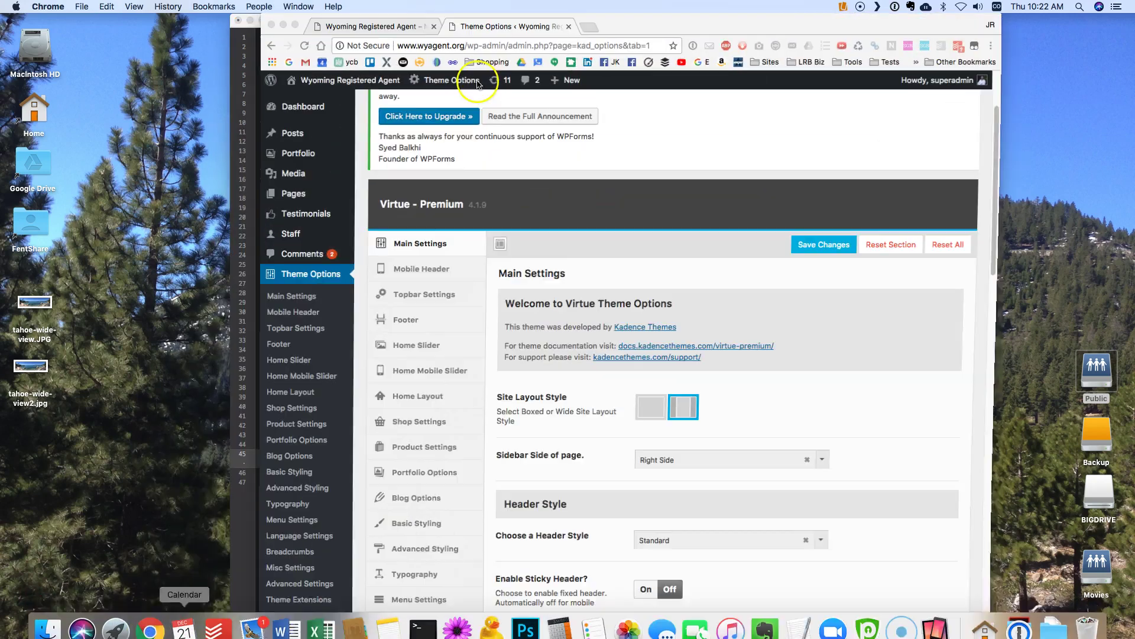
{"action": "scroll", "coordinate": [836, 490], "scroll_direction": "down", "scroll_amount": 15}
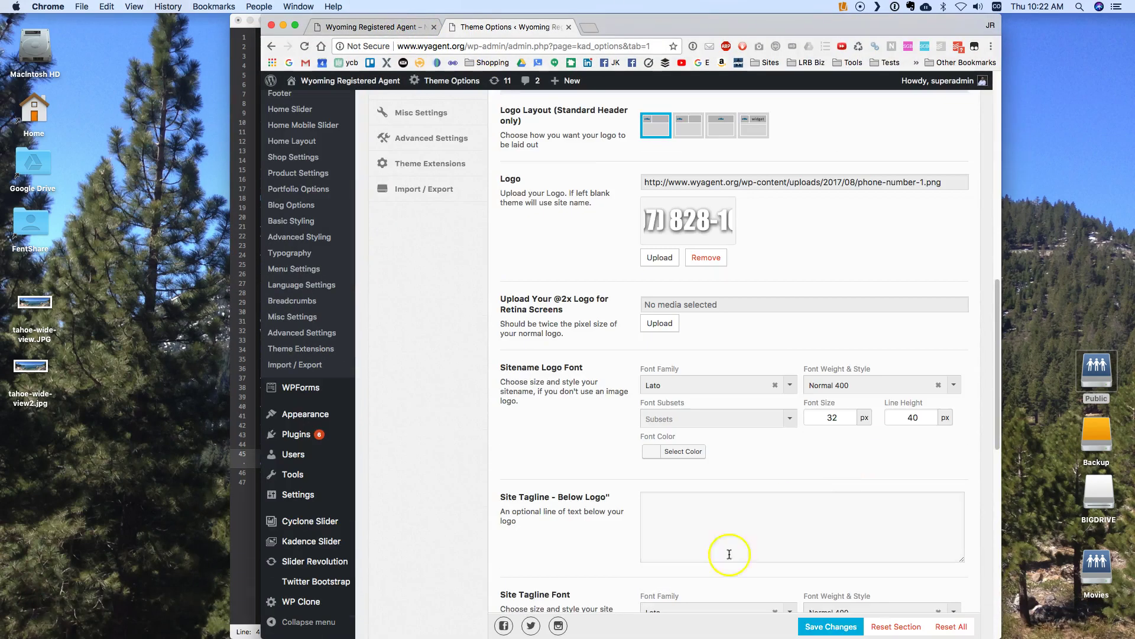
{"action": "left_click", "coordinate": [704, 579]}
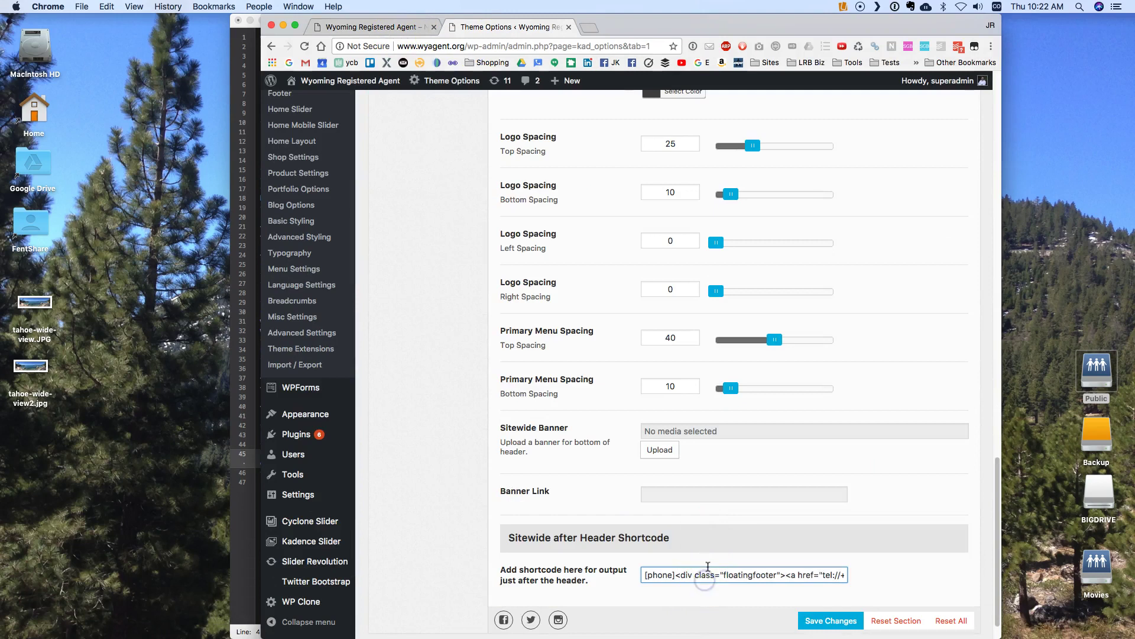
{"action": "key", "text": "super+a"}
{"action": "key", "text": "BackSpace"}
{"action": "key", "text": "super+v"}
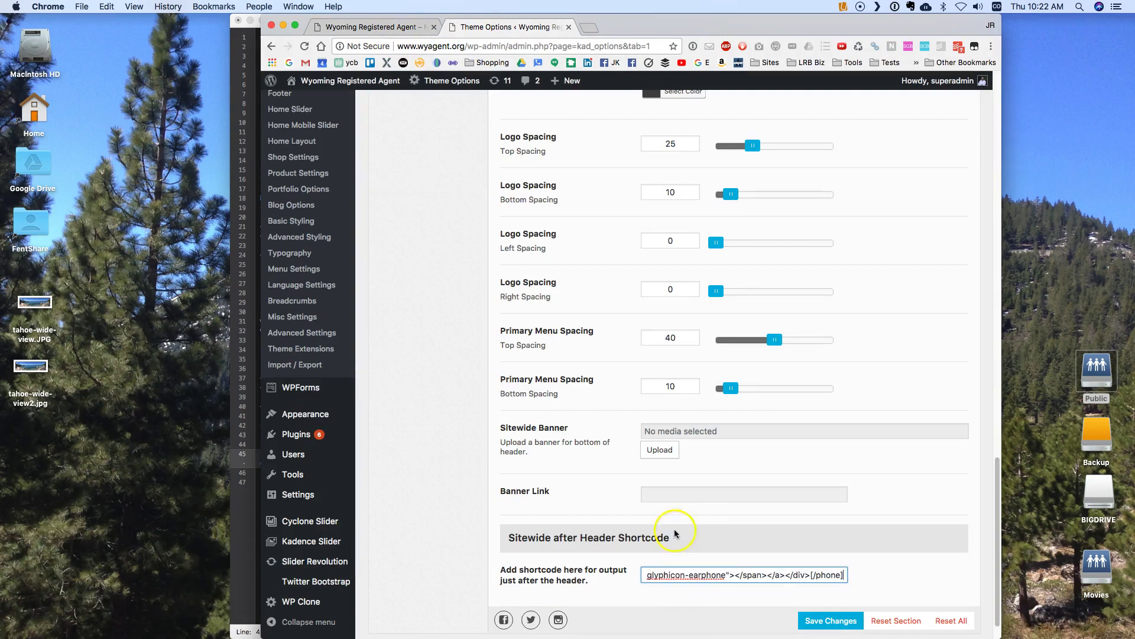
{"action": "left_click", "coordinate": [842, 621]}
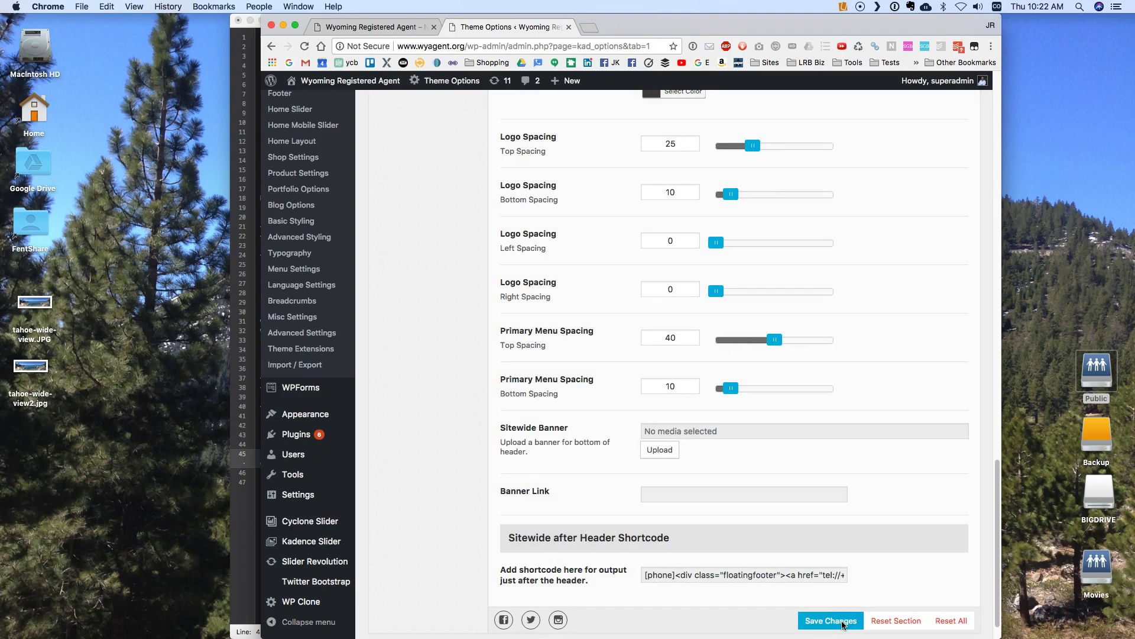
{"action": "left_click", "coordinate": [284, 27]}
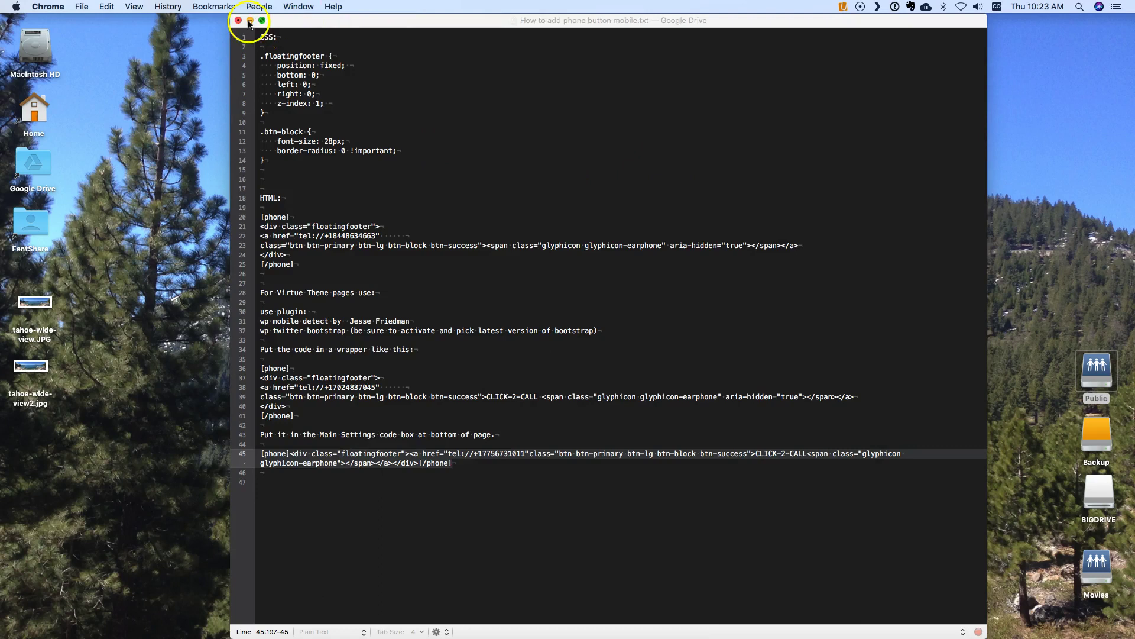
Minimise TextMate to view the mirrored mobile page in Reflector 2
{"action": "left_click", "coordinate": [249, 21]}
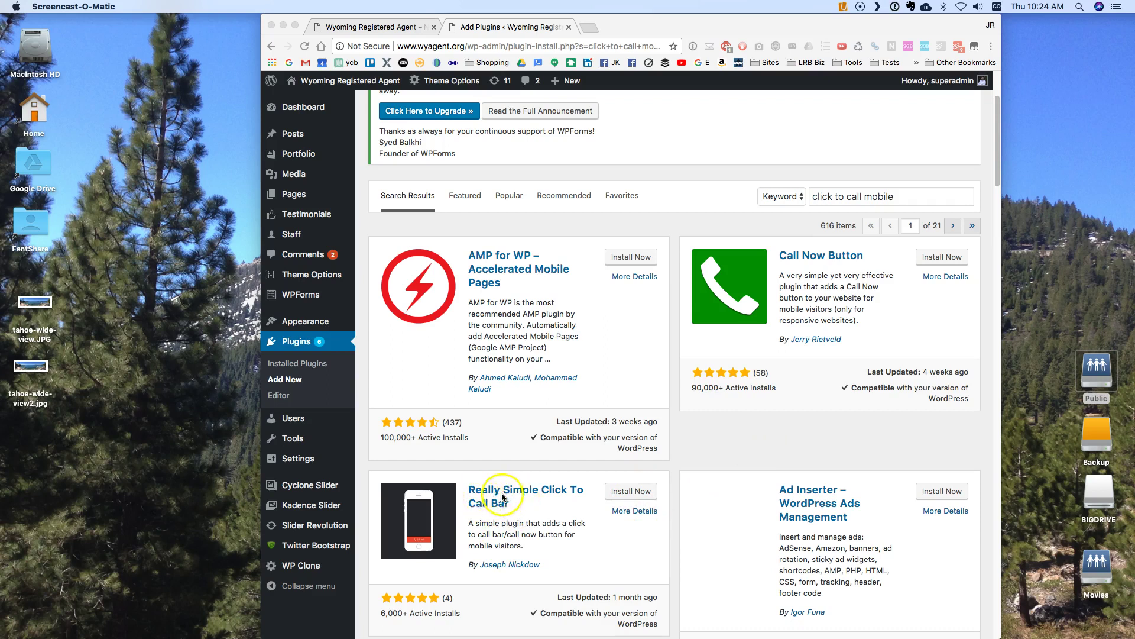
Install and activate the Really Simple Click To Call Bar plugin
{"action": "left_click", "coordinate": [645, 498]}
{"action": "left_click", "coordinate": [645, 497]}
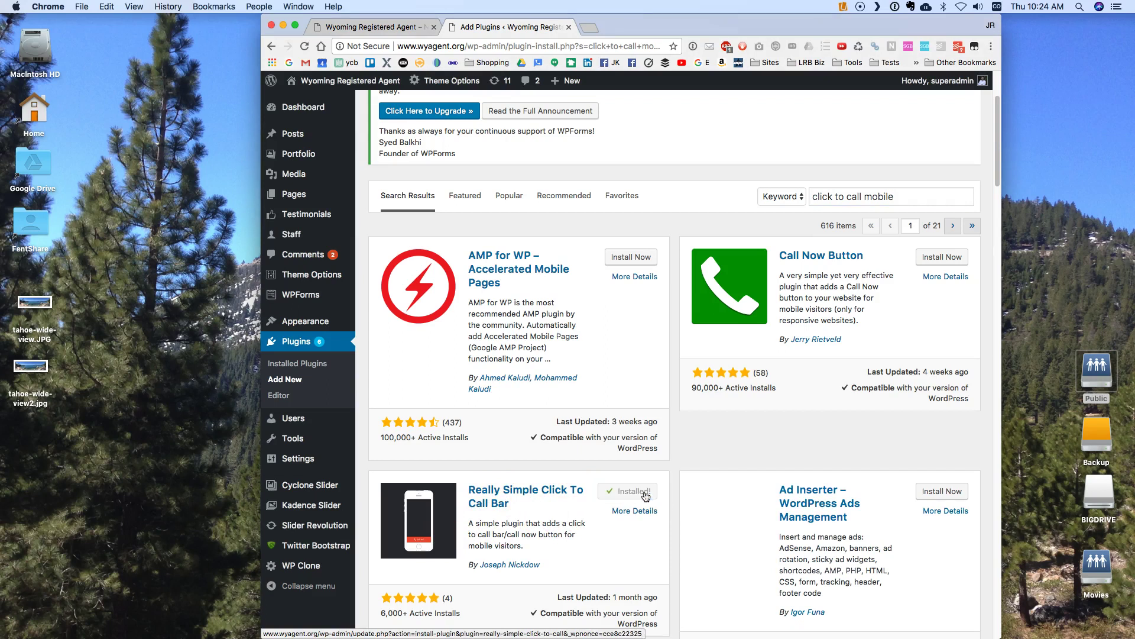
{"action": "left_click", "coordinate": [637, 494]}
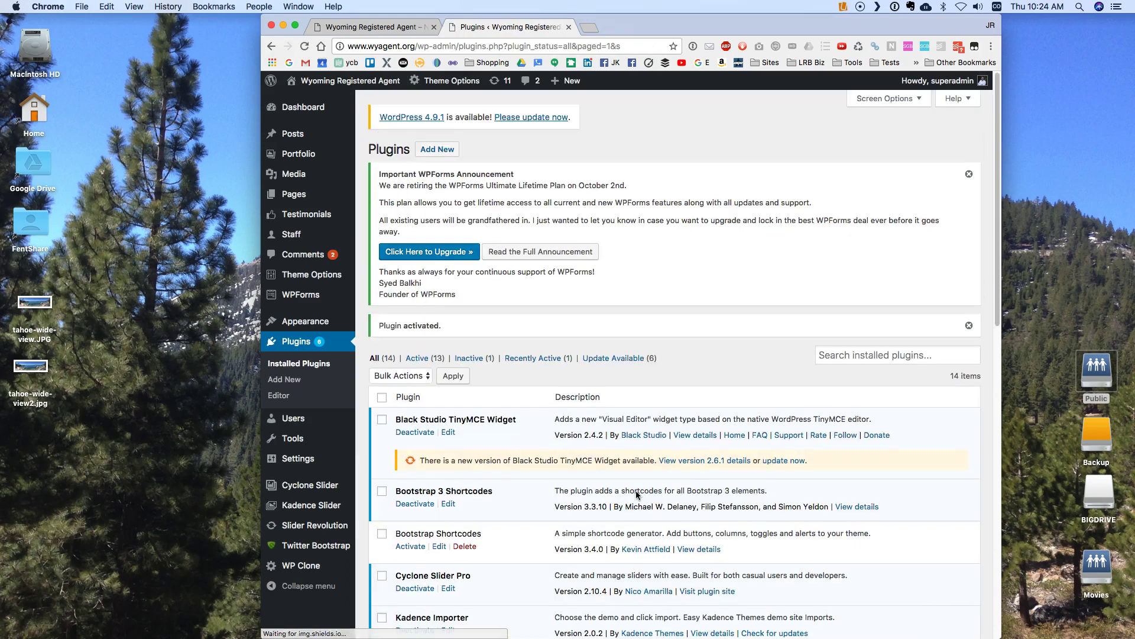
Enable the click-to-call bar with the message CLICK-2-CALL and a phone number
{"action": "mouse_move", "coordinate": [310, 461]}
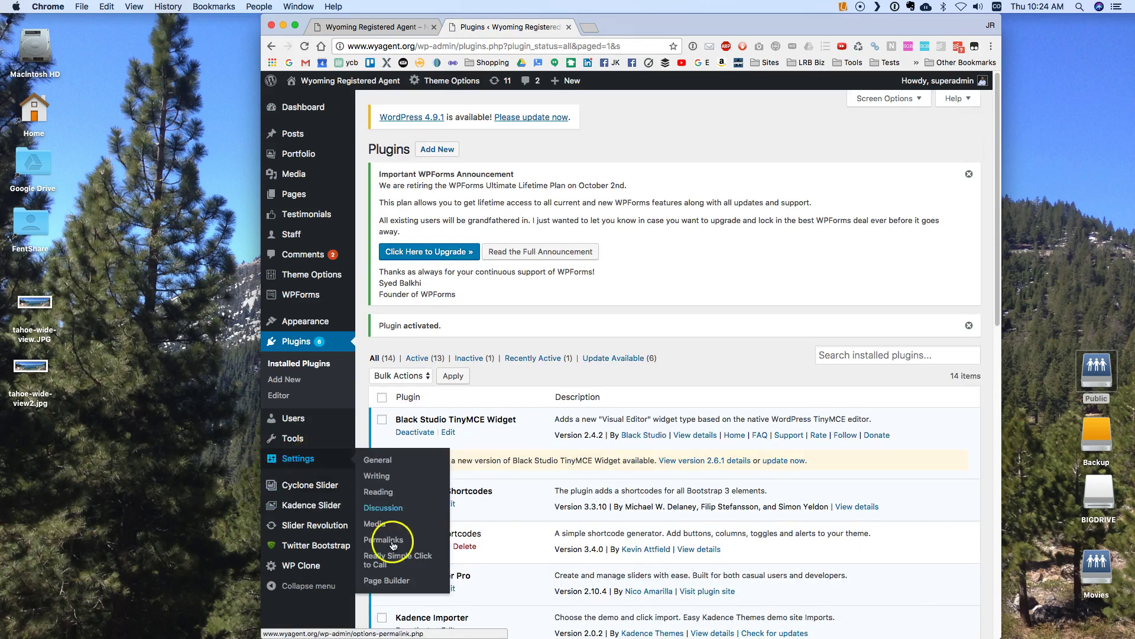
{"action": "left_click", "coordinate": [389, 562]}
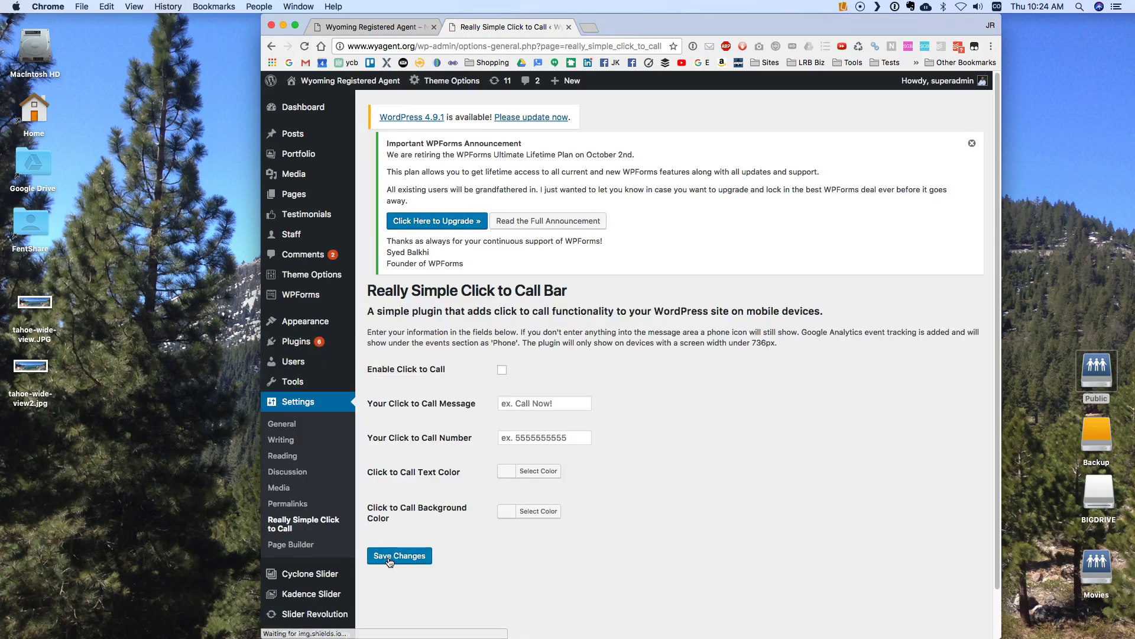
{"action": "left_click", "coordinate": [502, 369]}
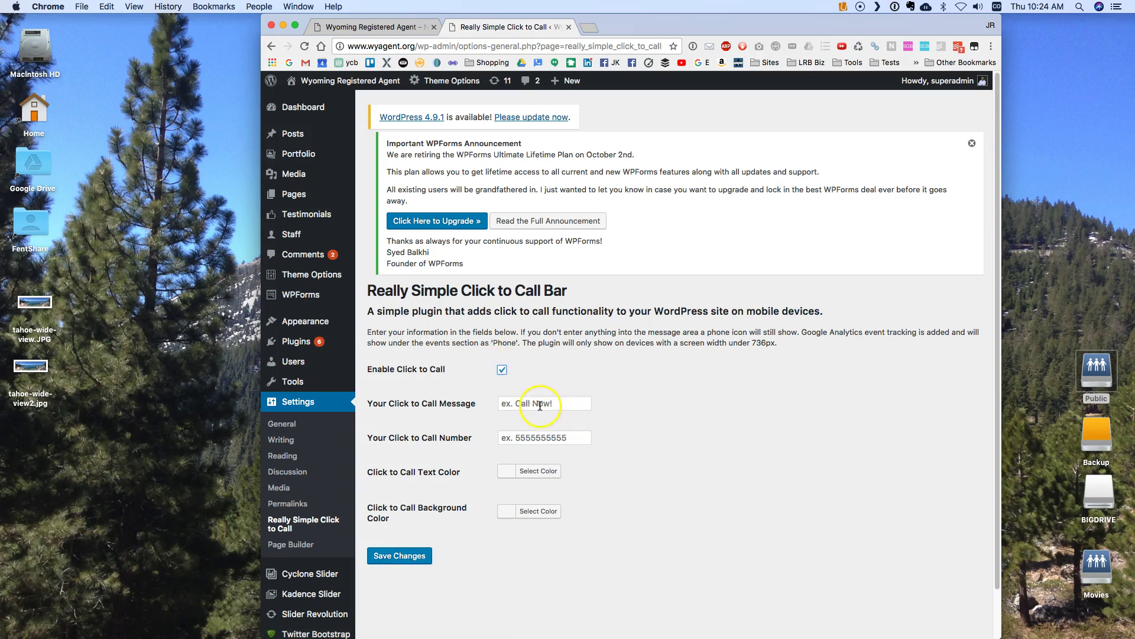
{"action": "left_click", "coordinate": [498, 405]}
{"action": "type", "text": "Cli"}
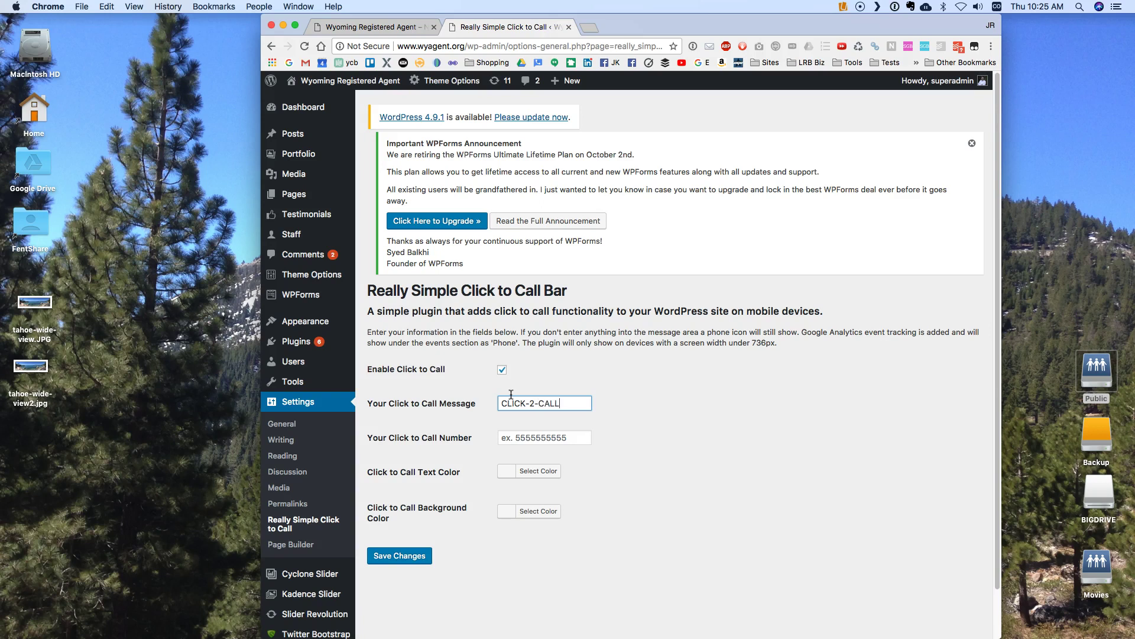
{"action": "left_click", "coordinate": [572, 436]}
{"action": "type", "text": "5555551212"}
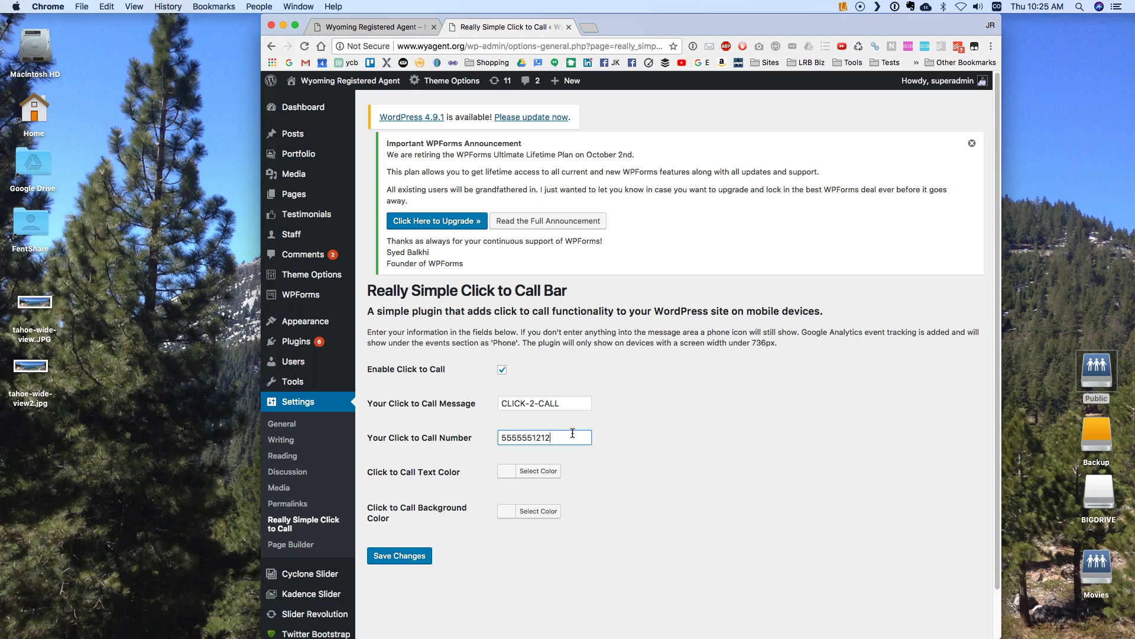
Give the bar white text and a green #81d742 background, then save the settings
{"action": "left_click", "coordinate": [542, 478]}
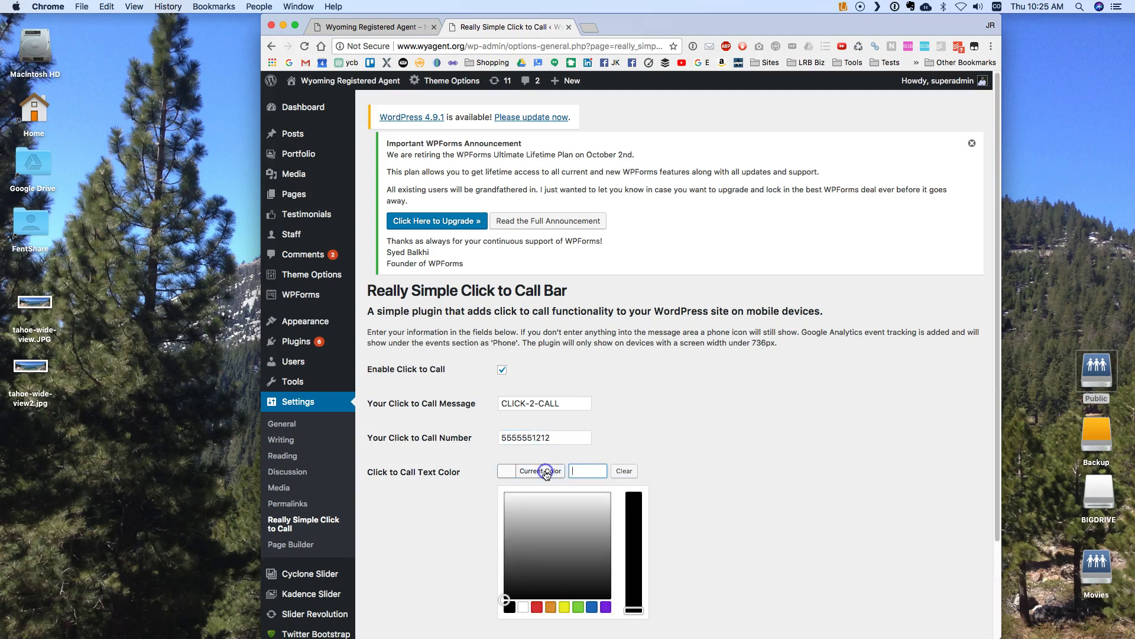
{"action": "left_click", "coordinate": [524, 608]}
{"action": "left_click", "coordinate": [715, 485]}
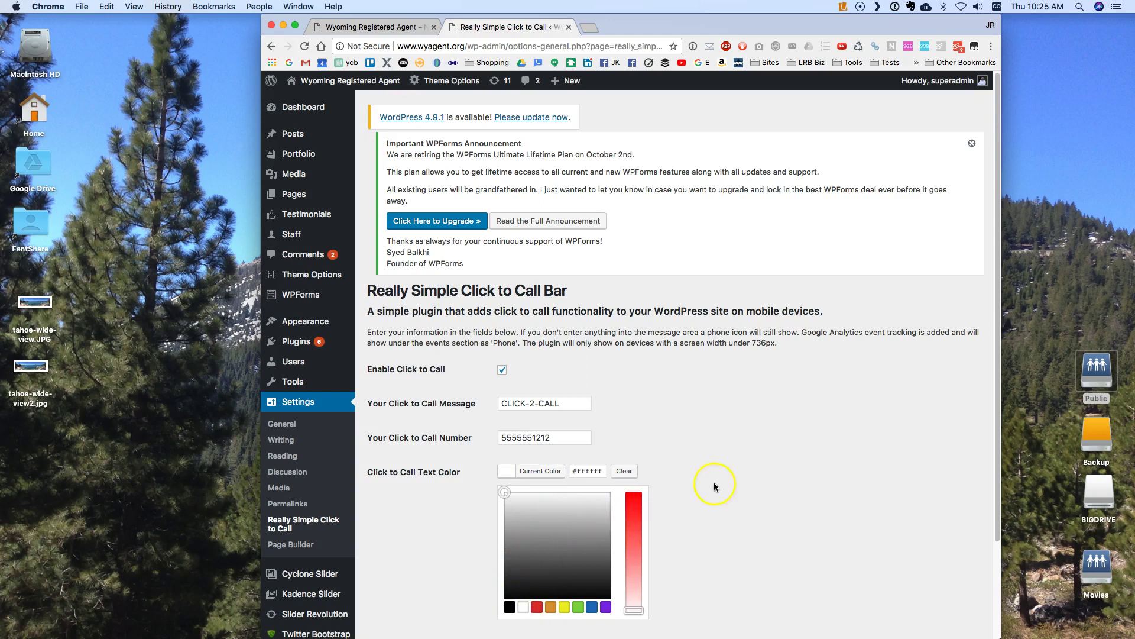
{"action": "left_click", "coordinate": [527, 508]}
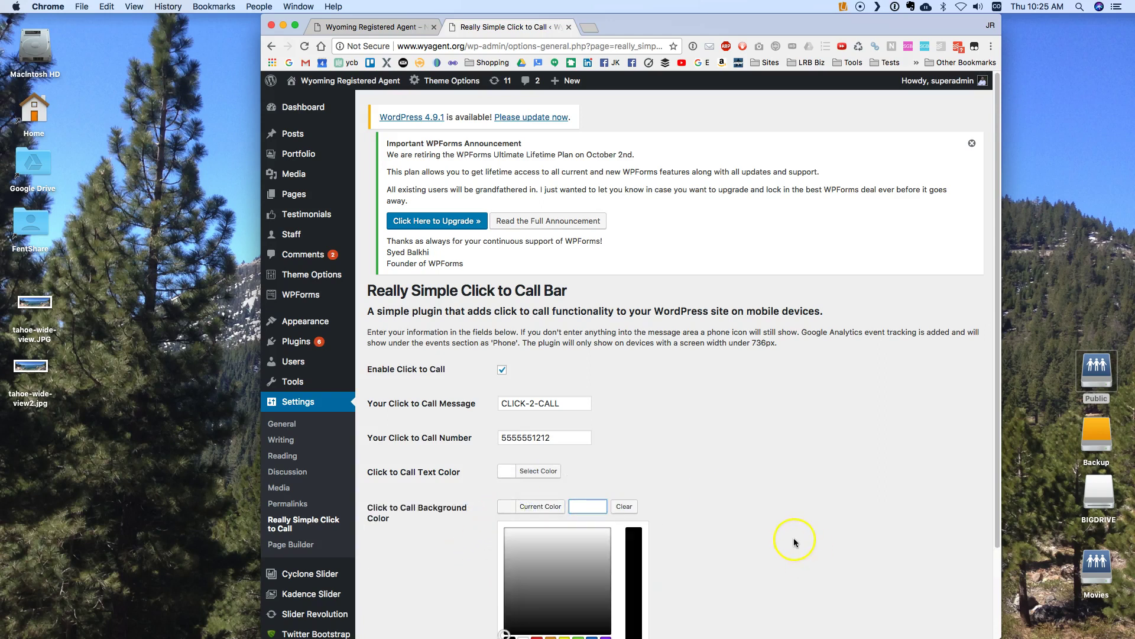
{"action": "scroll", "coordinate": [793, 613], "scroll_direction": "down", "scroll_amount": 3}
{"action": "left_click", "coordinate": [579, 539]}
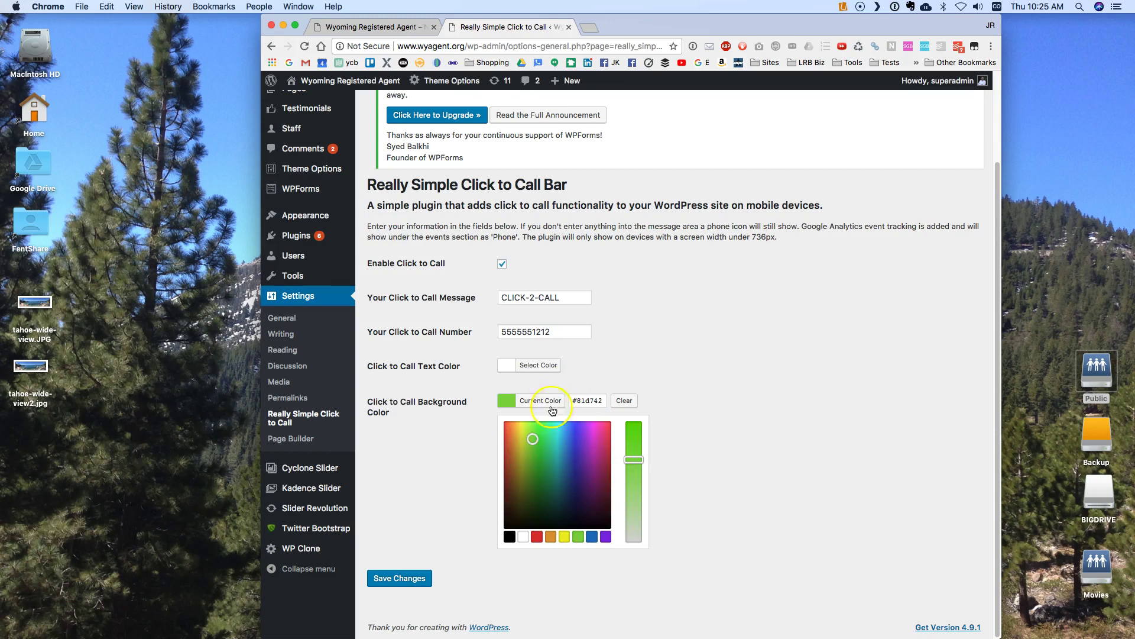
{"action": "left_click_drag", "start_coordinate": [643, 463], "coordinate": [645, 440]}
{"action": "left_click", "coordinate": [646, 362]}
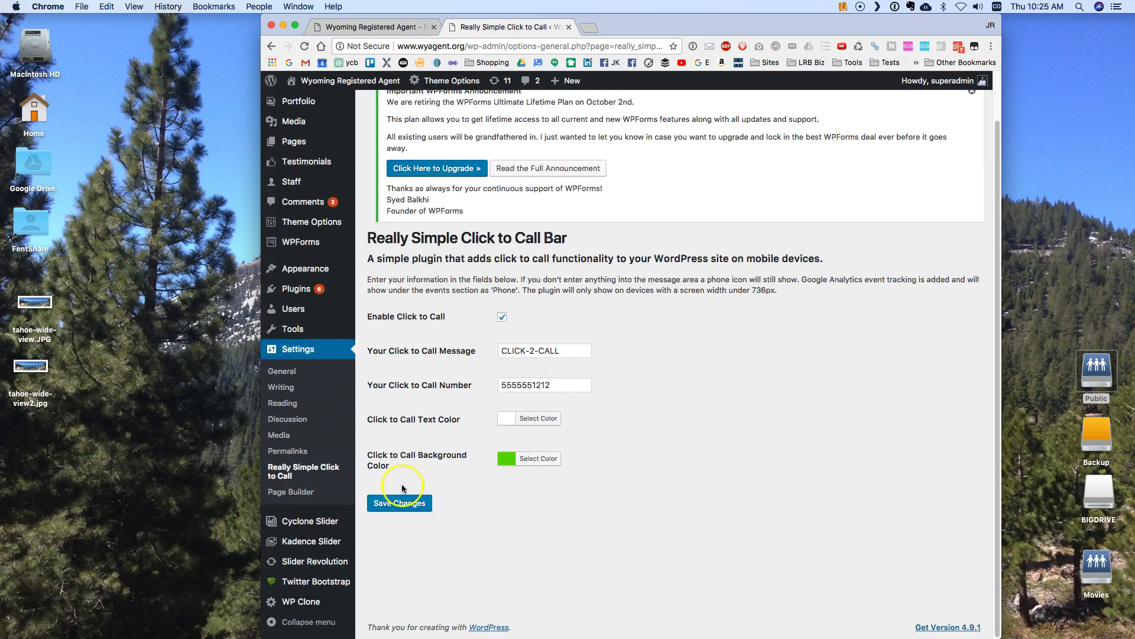
{"action": "left_click", "coordinate": [377, 512]}
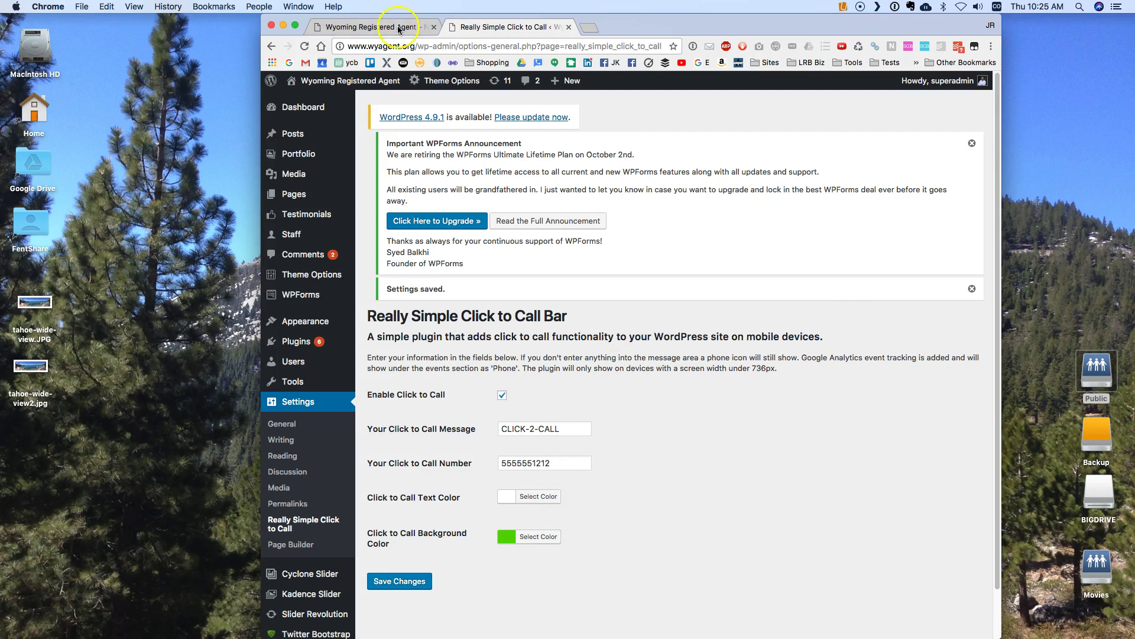
{"action": "left_click", "coordinate": [415, 582]}
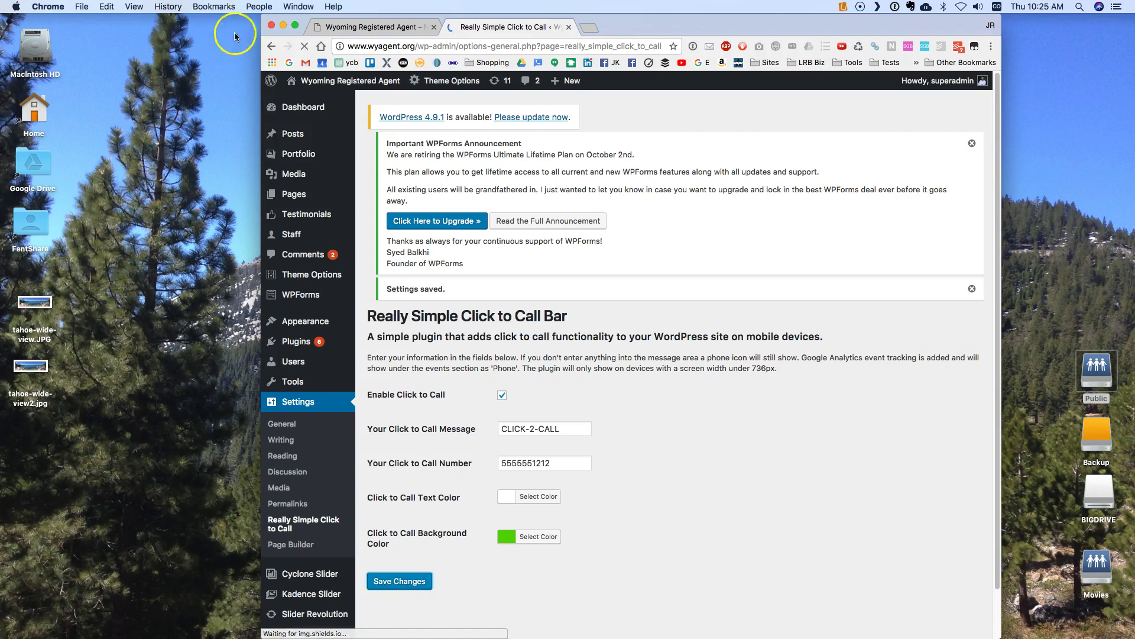
Minimize Chrome to view the mirrored iPhone page with the green CLICK-2-CALL bar at the bottom
{"action": "left_click", "coordinate": [283, 26]}
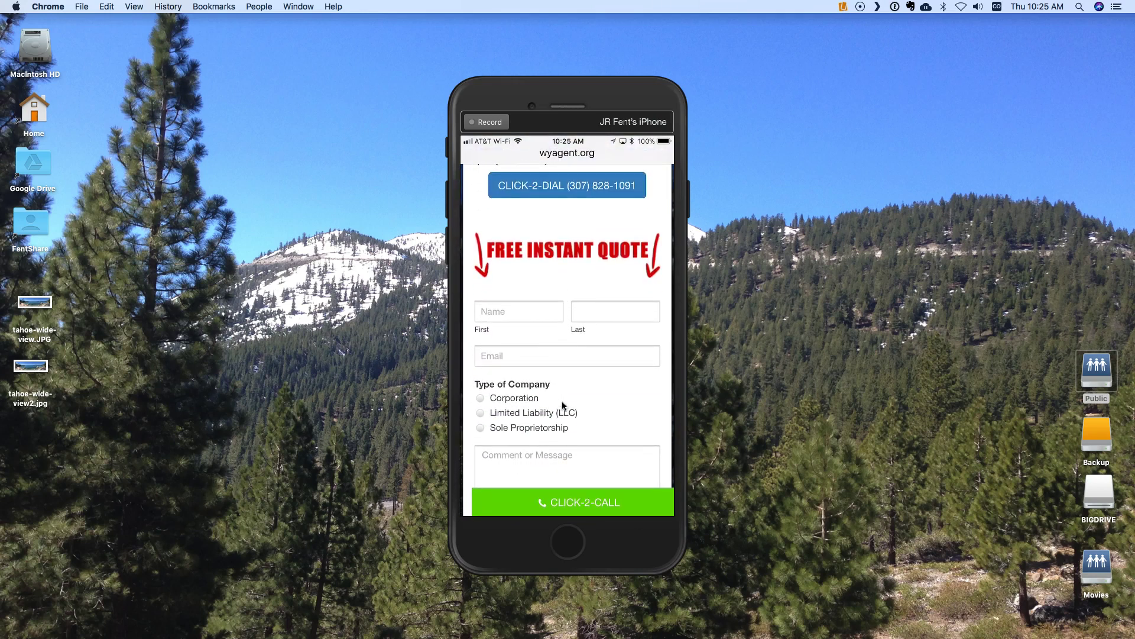
{"action": "left_click", "coordinate": [937, 330]}
{"action": "key", "text": "alt+p"}
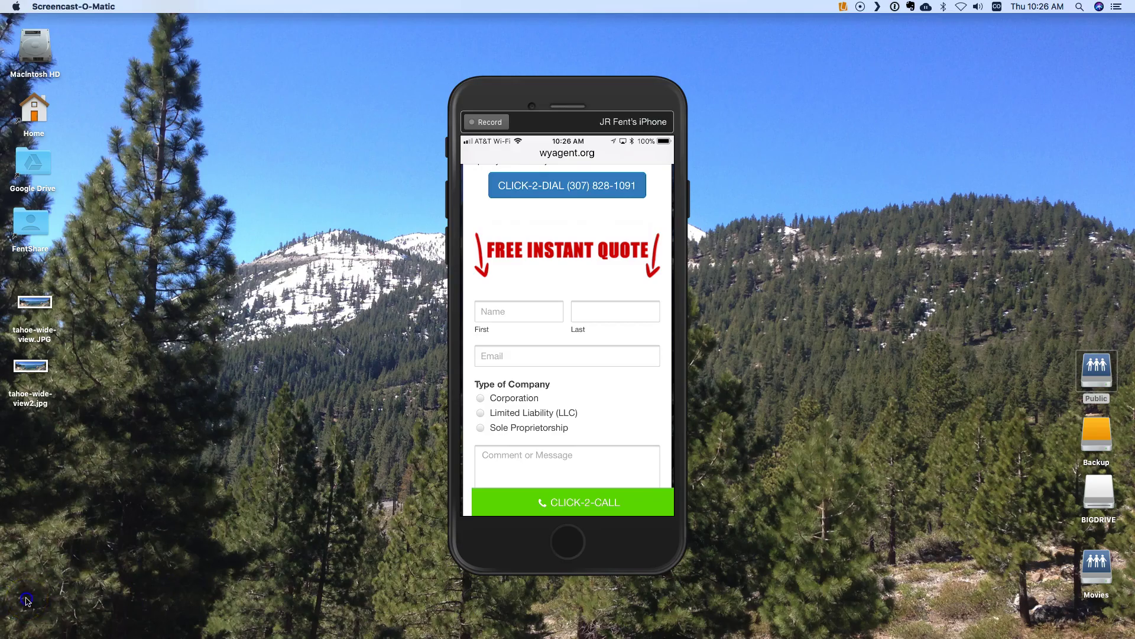